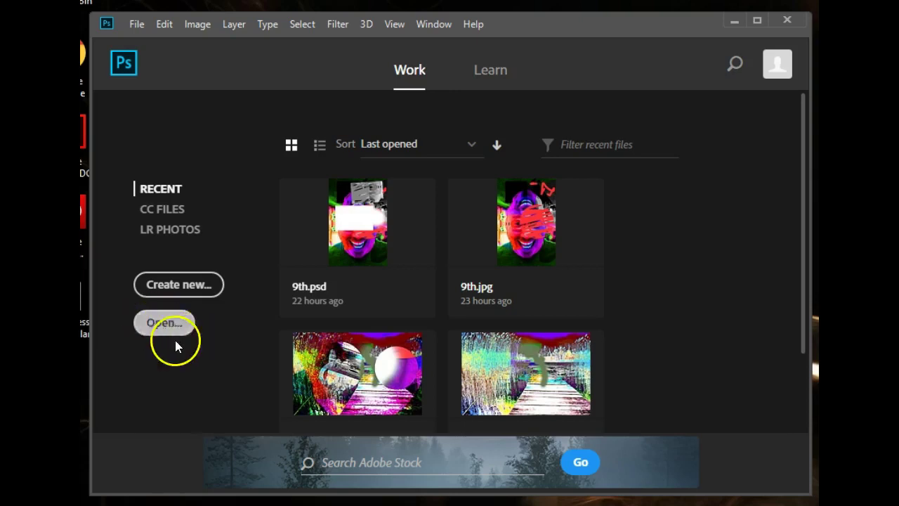
# Open the image webcam-toy-photo1 from the website art folder inside VAT Fall 2018
pyautogui.click(131, 24)
pyautogui.click(145, 56)
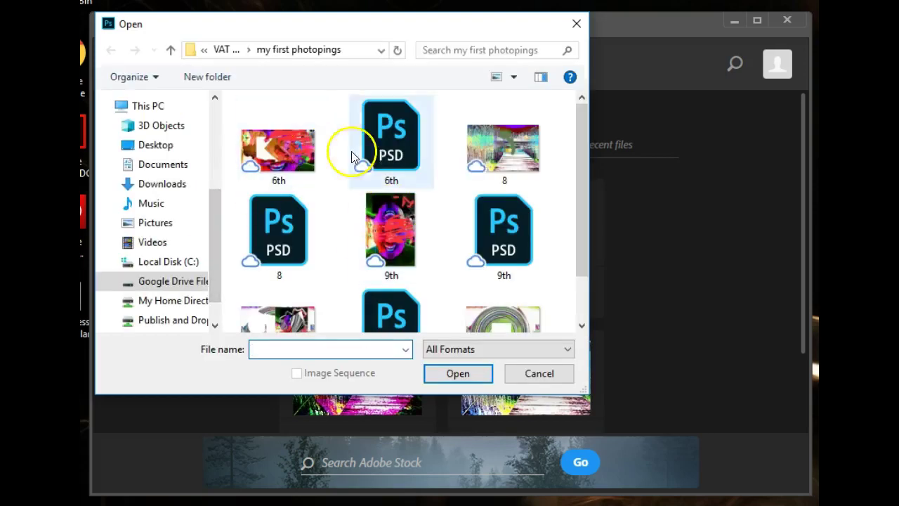
pyautogui.click(582, 166)
pyautogui.moveTo(581, 166); pyautogui.dragTo(586, 207)
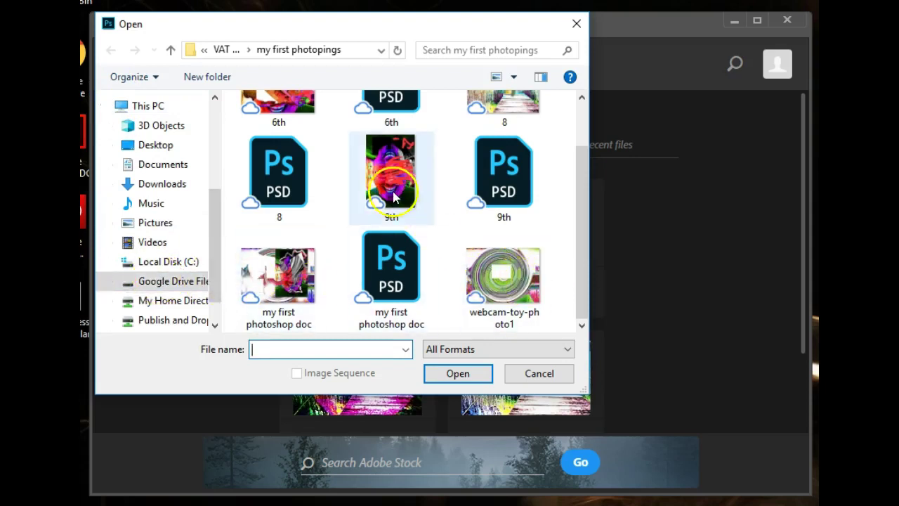
pyautogui.moveTo(584, 250); pyautogui.dragTo(575, 195)
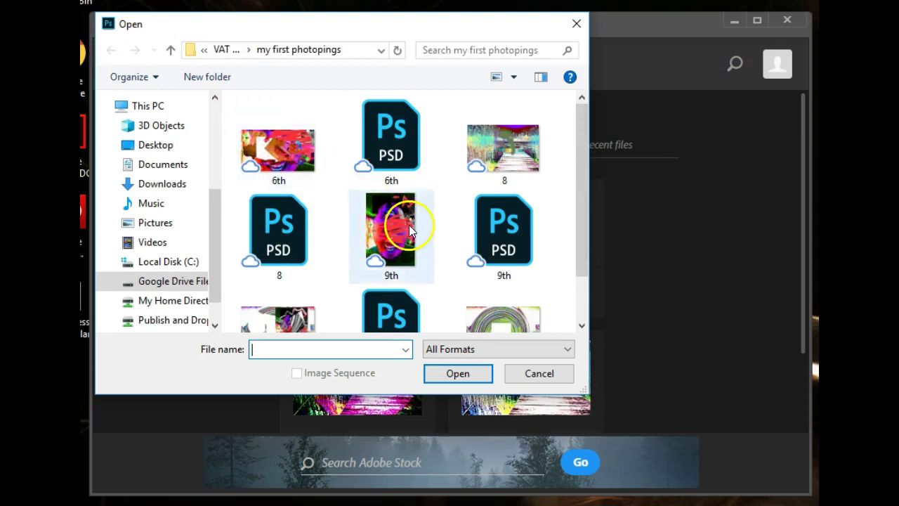
pyautogui.click(223, 55)
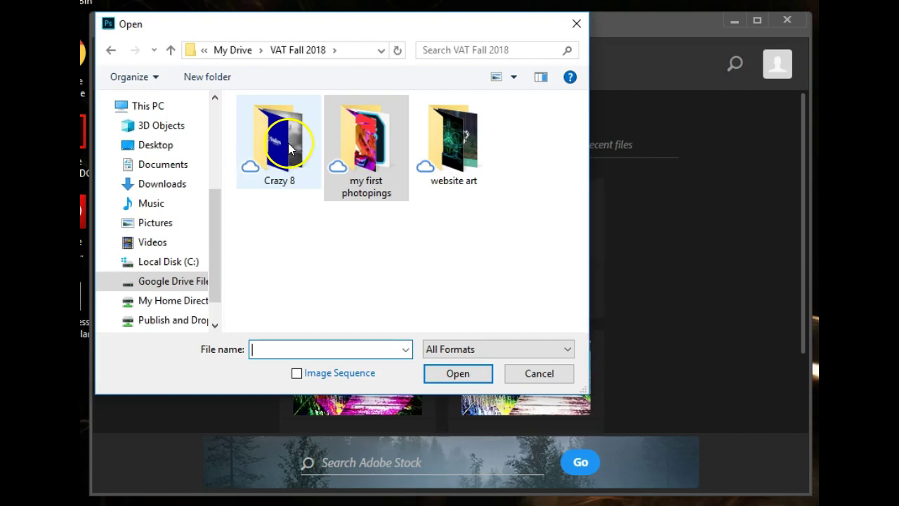
pyautogui.doubleClick(438, 144)
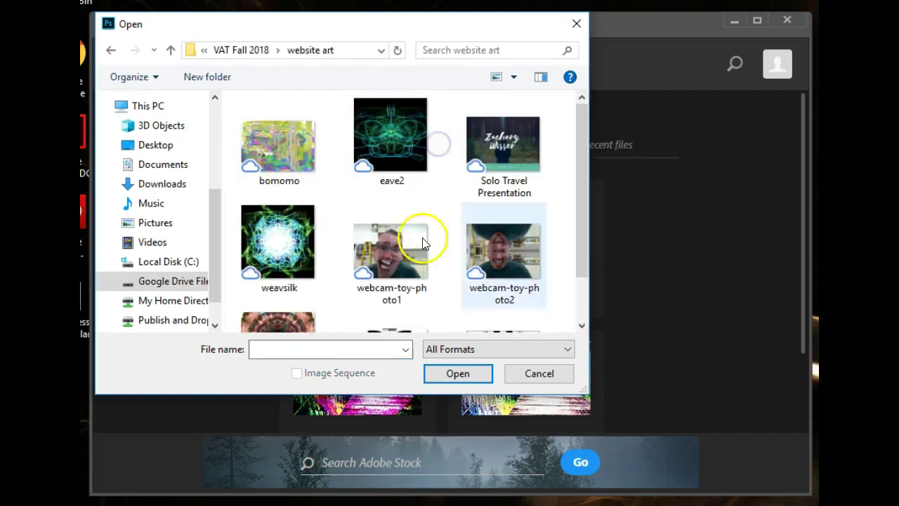
pyautogui.click(368, 245)
pyautogui.doubleClick(412, 251)
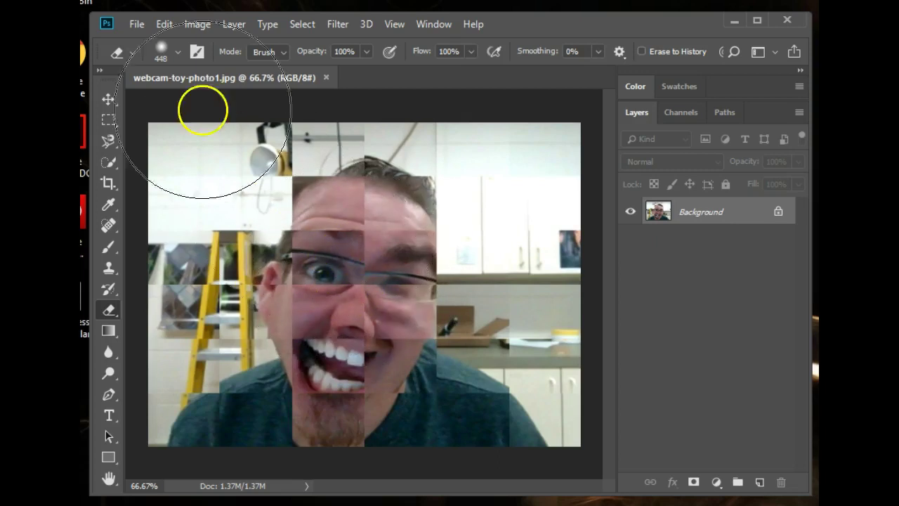
# Apply a Levels adjustment to the photo with RGB input levels of 14, 1.10 and 194
pyautogui.click(200, 26)
pyautogui.moveTo(226, 65)
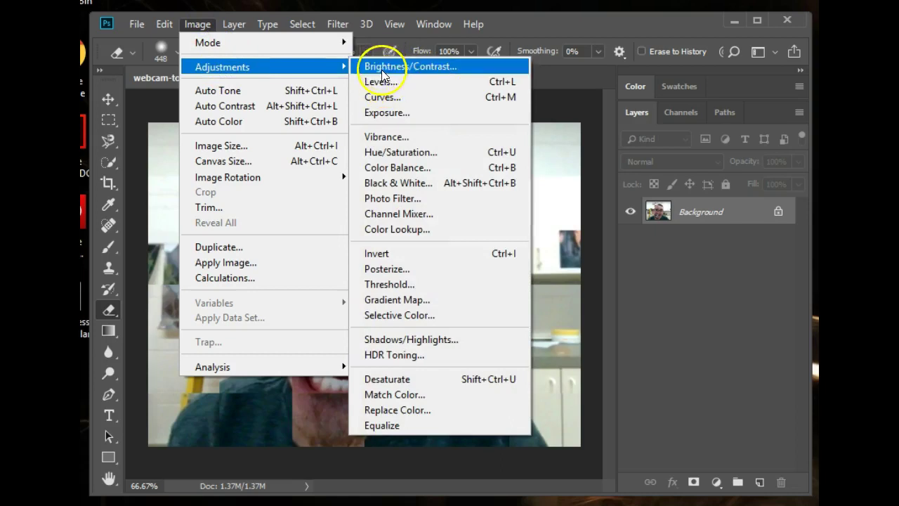
pyautogui.click(382, 83)
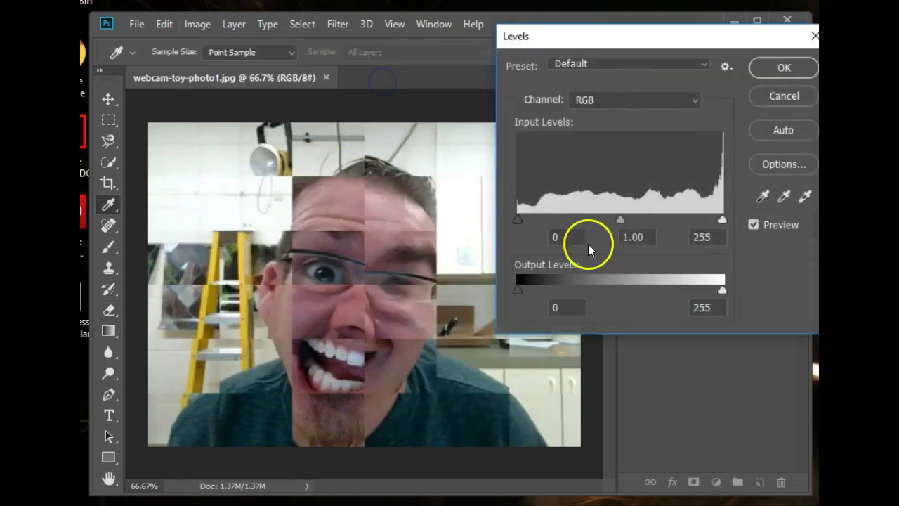
pyautogui.moveTo(517, 220); pyautogui.dragTo(546, 220)
pyautogui.moveTo(634, 219); pyautogui.dragTo(612, 219)
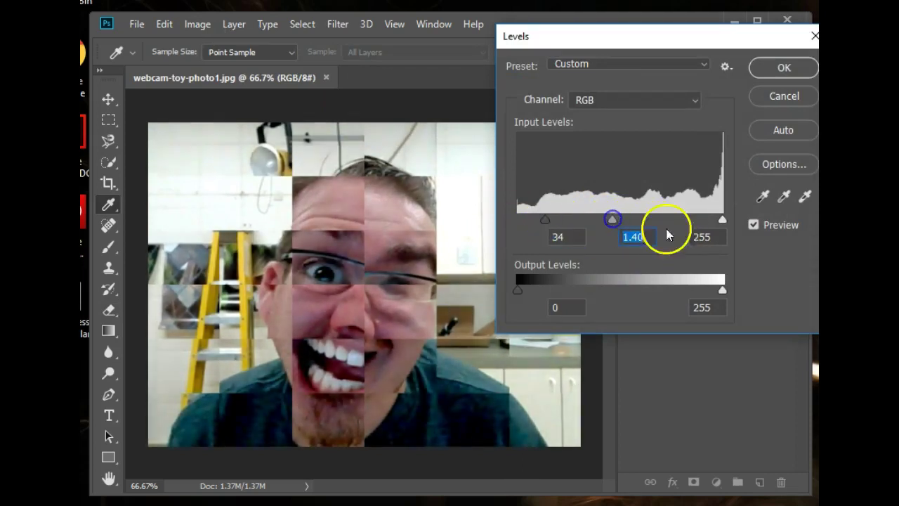
pyautogui.moveTo(727, 222); pyautogui.dragTo(673, 220)
pyautogui.moveTo(594, 220)
pyautogui.mouseDown()
pyautogui.moveTo(630, 223)
pyautogui.moveTo(529, 220)
pyautogui.moveTo(592, 222)
pyautogui.mouseUp()
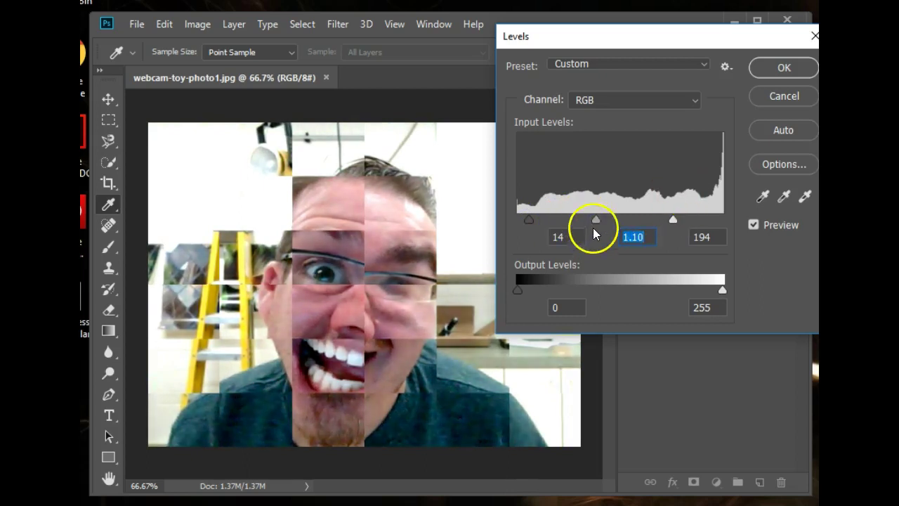
pyautogui.click(784, 68)
pyautogui.press('e')
# Apply a Hue/Saturation adjustment to the whole photo with hue +57, saturation +84 and lightness -16
pyautogui.click(197, 25)
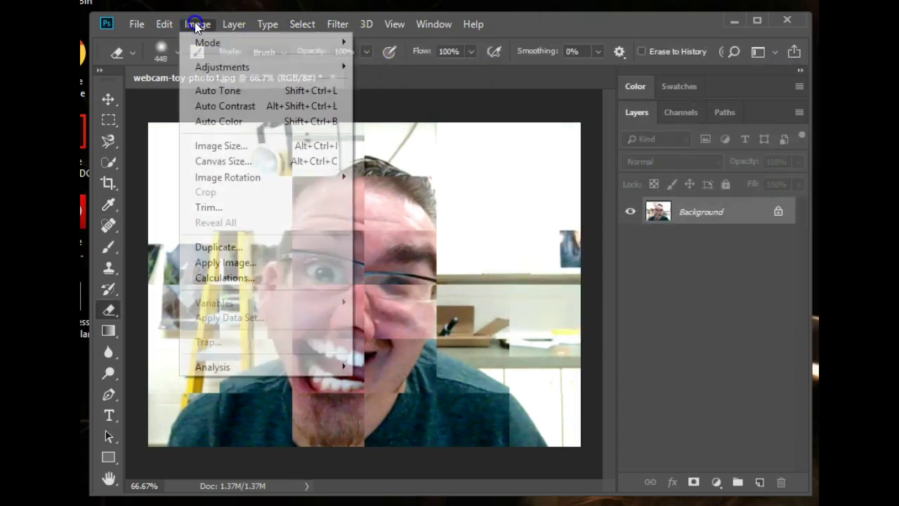
pyautogui.moveTo(246, 67)
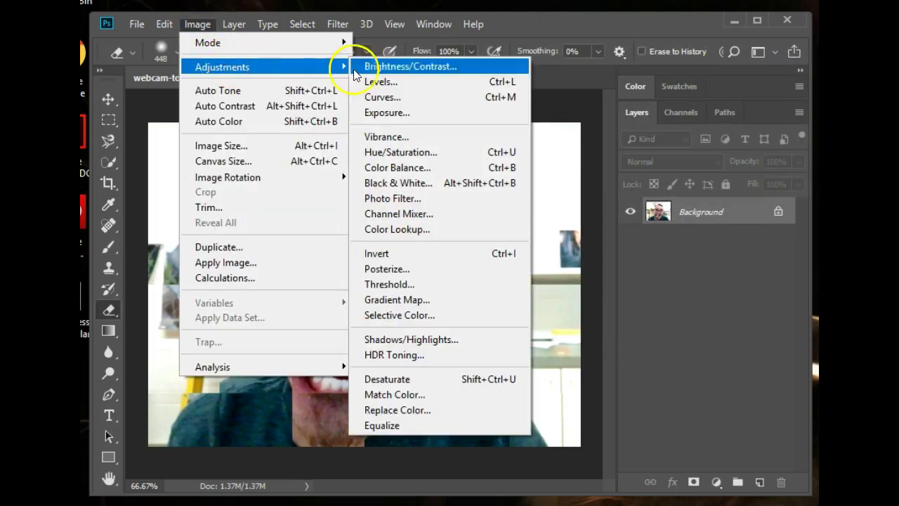
pyautogui.click(379, 152)
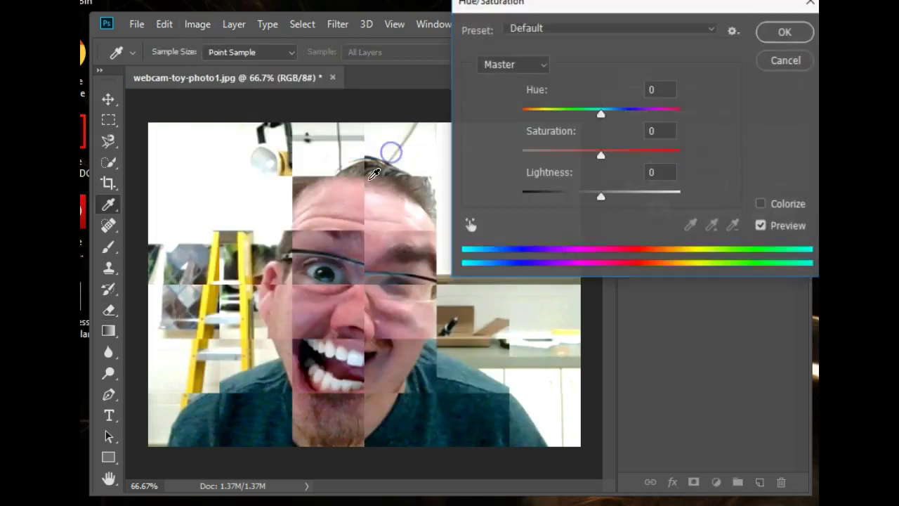
pyautogui.moveTo(612, 13); pyautogui.dragTo(592, 88)
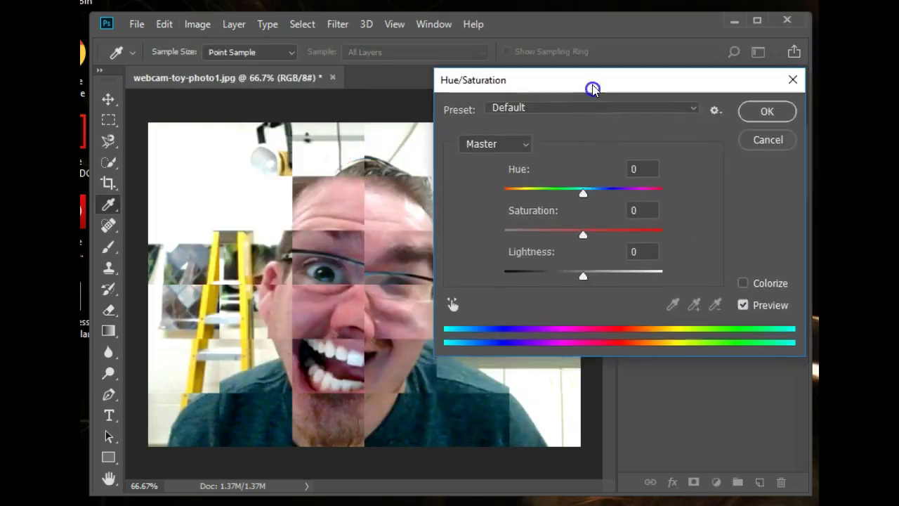
pyautogui.moveTo(580, 191); pyautogui.dragTo(624, 201)
pyautogui.moveTo(583, 234); pyautogui.dragTo(650, 242)
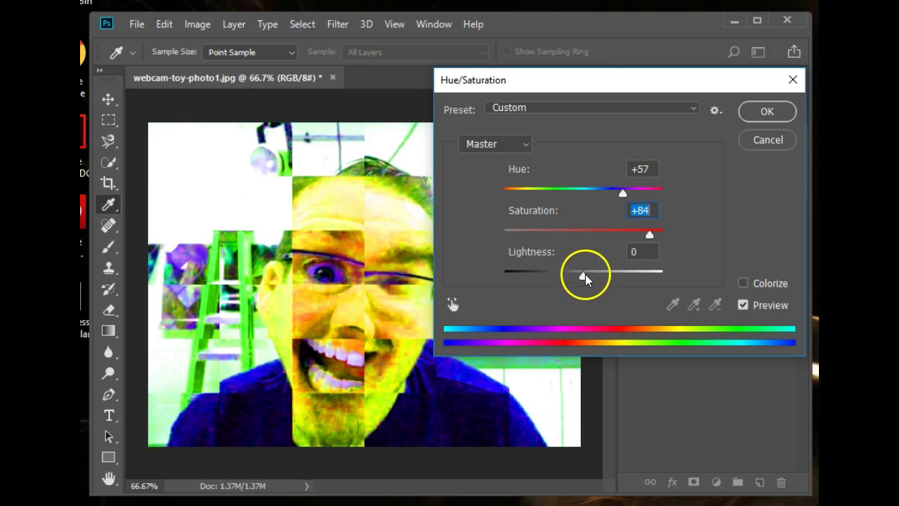
pyautogui.moveTo(582, 276)
pyautogui.mouseDown()
pyautogui.moveTo(514, 277)
pyautogui.moveTo(642, 276)
pyautogui.moveTo(508, 276)
pyautogui.moveTo(586, 276)
pyautogui.moveTo(569, 278)
pyautogui.mouseUp()
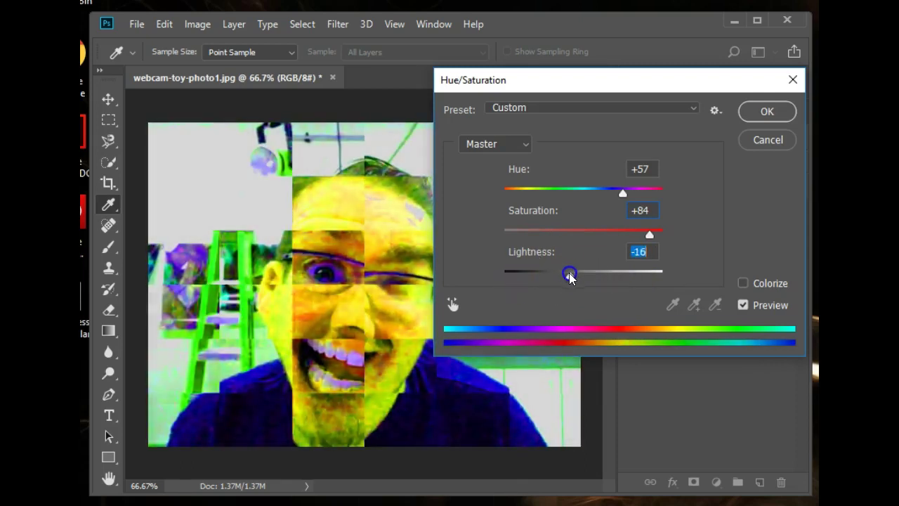
pyautogui.click(767, 114)
pyautogui.press('e')
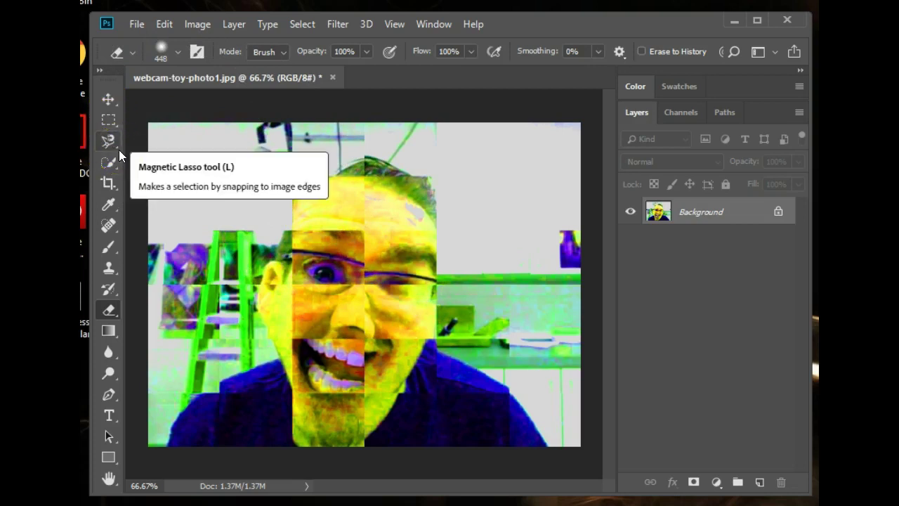
# Examine the individual pixels of the photo up close at 12800%, and return to the full image at 66.7%
pyautogui.hotkey('ctrl', '+')
pyautogui.hotkey('ctrl', '+')
pyautogui.hotkey('ctrl', '+')
pyautogui.hotkey('ctrl', '+')
pyautogui.hotkey('ctrl', '+')
pyautogui.hotkey('ctrl', '+')
pyautogui.hotkey('ctrl', '+')
pyautogui.hotkey('ctrl', '+')
pyautogui.hotkey('ctrl', '+')
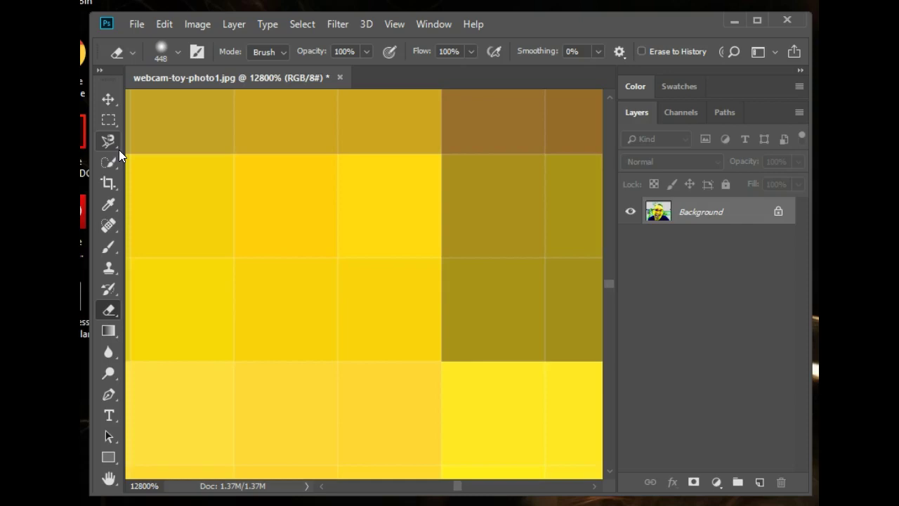
pyautogui.hotkey('ctrl', '-')
pyautogui.hotkey('ctrl', '-')
pyautogui.hotkey('ctrl', '-')
pyautogui.hotkey('ctrl', '-')
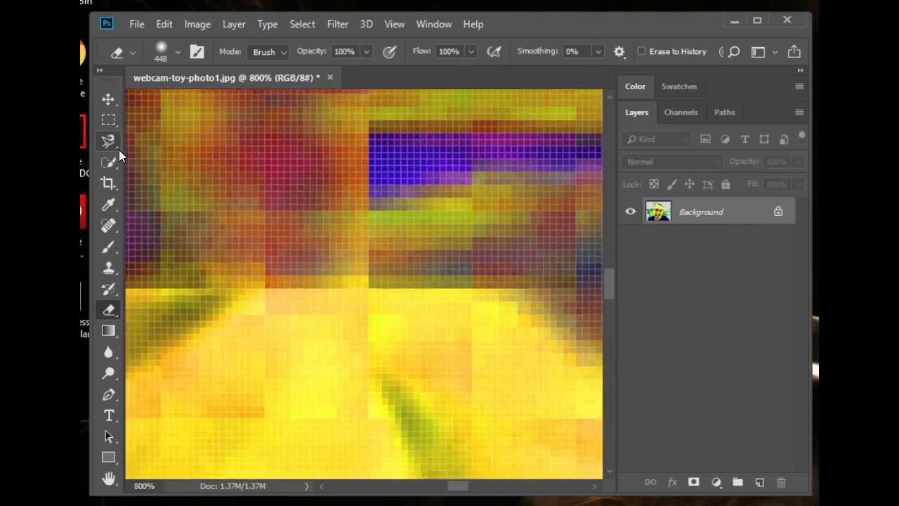
pyautogui.hotkey('ctrl', '-')
pyautogui.hotkey('ctrl', '-')
pyautogui.hotkey('ctrl', '-')
pyautogui.hotkey('ctrl', '-')
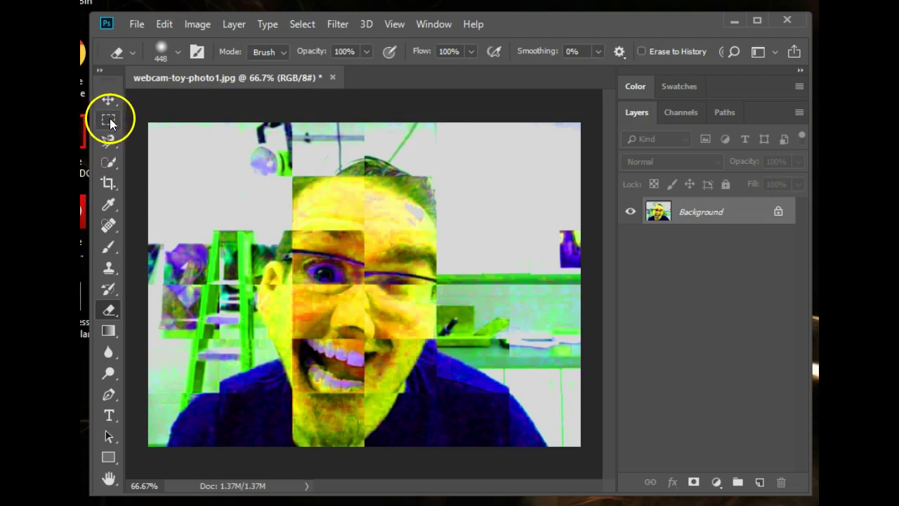
# Select a rectangular area over the upper face and the wall beside it with the Rectangular Marquee tool
pyautogui.click(109, 120)
pyautogui.moveTo(279, 173); pyautogui.dragTo(498, 336)
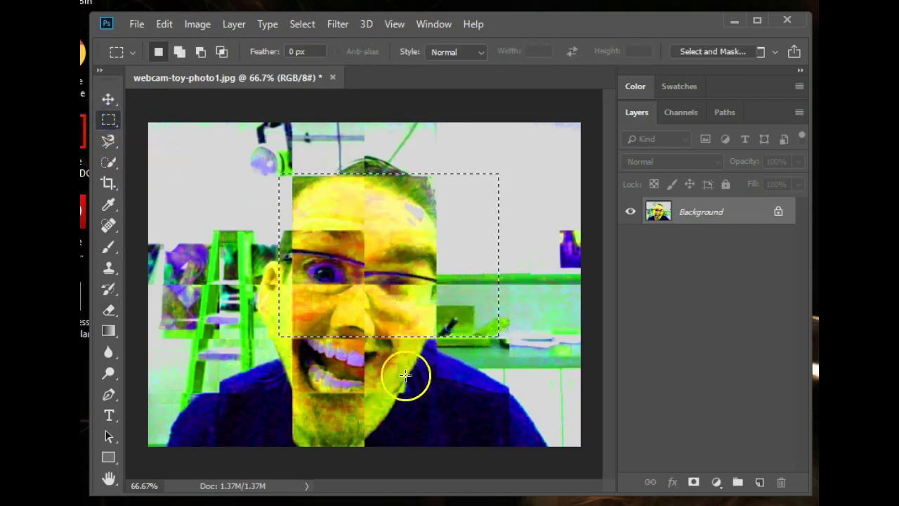
pyautogui.click(110, 121)
pyautogui.moveTo(111, 120)
pyautogui.mouseDown()
pyautogui.moveTo(175, 137)
pyautogui.moveTo(106, 141)
pyautogui.moveTo(160, 150)
pyautogui.mouseUp()
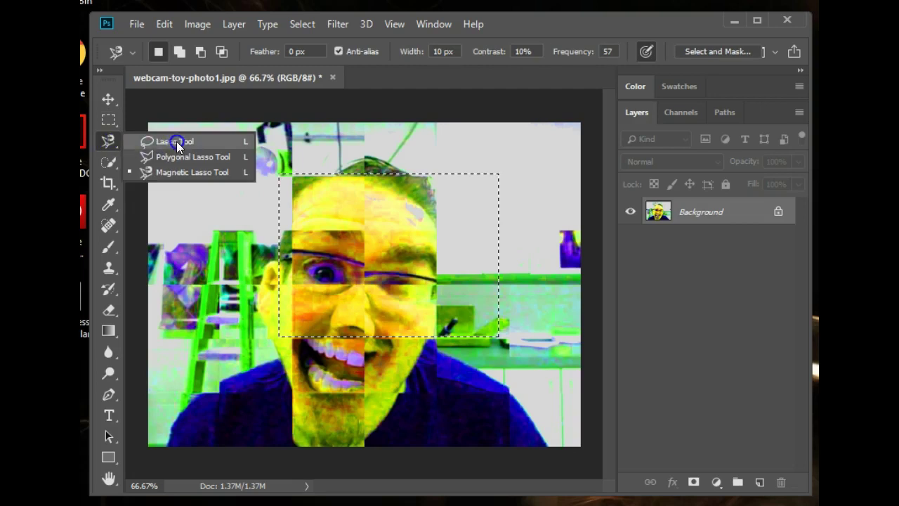
pyautogui.moveTo(176, 142)
pyautogui.mouseDown()
pyautogui.moveTo(174, 174)
pyautogui.moveTo(111, 163)
pyautogui.moveTo(148, 155)
pyautogui.mouseUp()
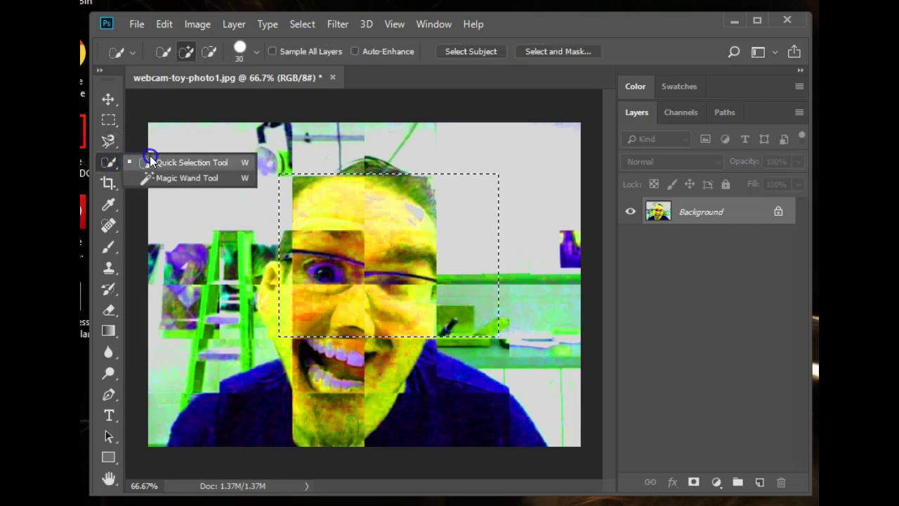
pyautogui.moveTo(203, 169); pyautogui.dragTo(179, 176)
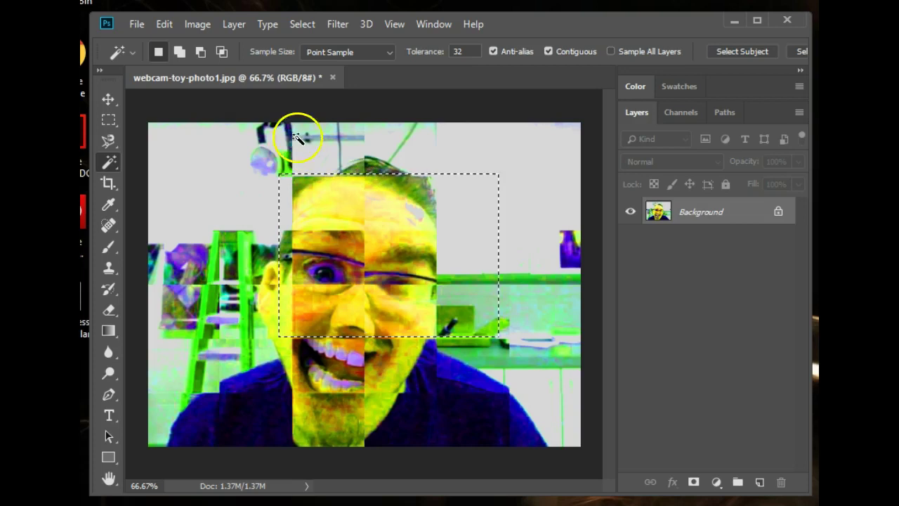
# Convert the selected rectangle to black and white using the Default preset of the Black & White adjustment
pyautogui.click(197, 24)
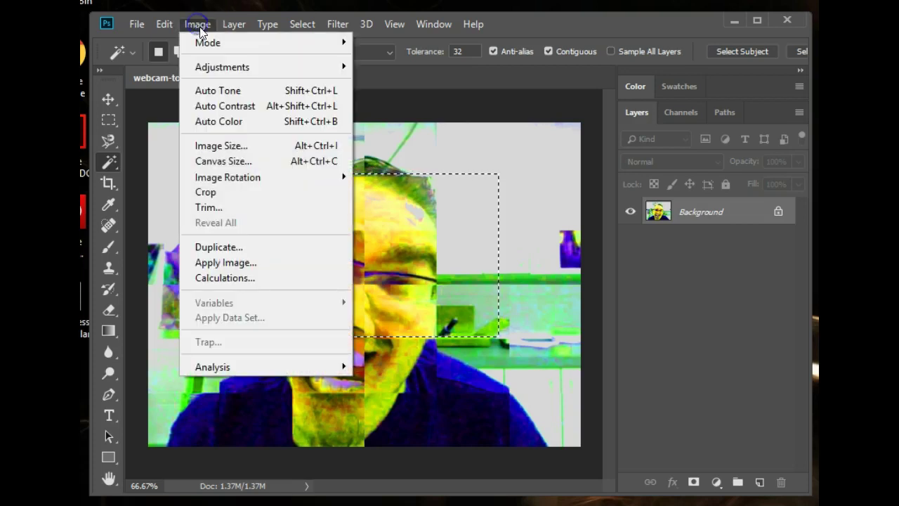
pyautogui.click(222, 67)
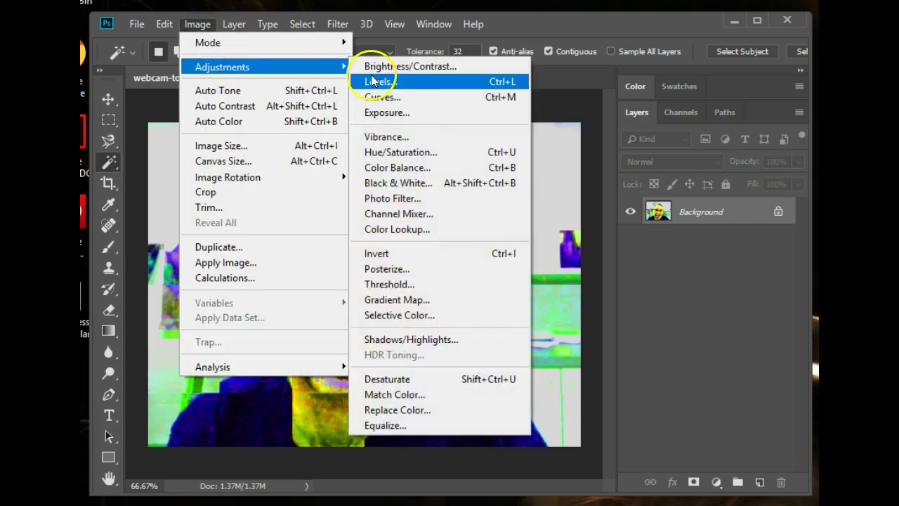
pyautogui.click(394, 183)
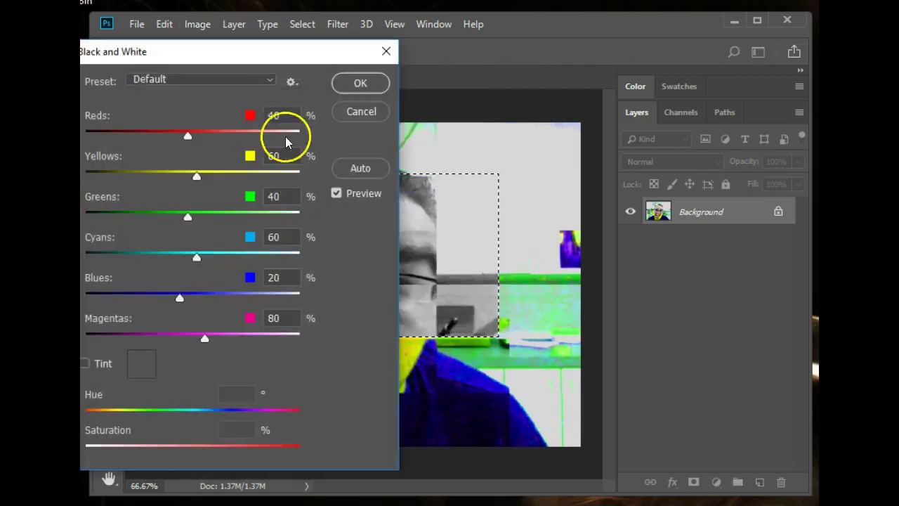
pyautogui.click(359, 84)
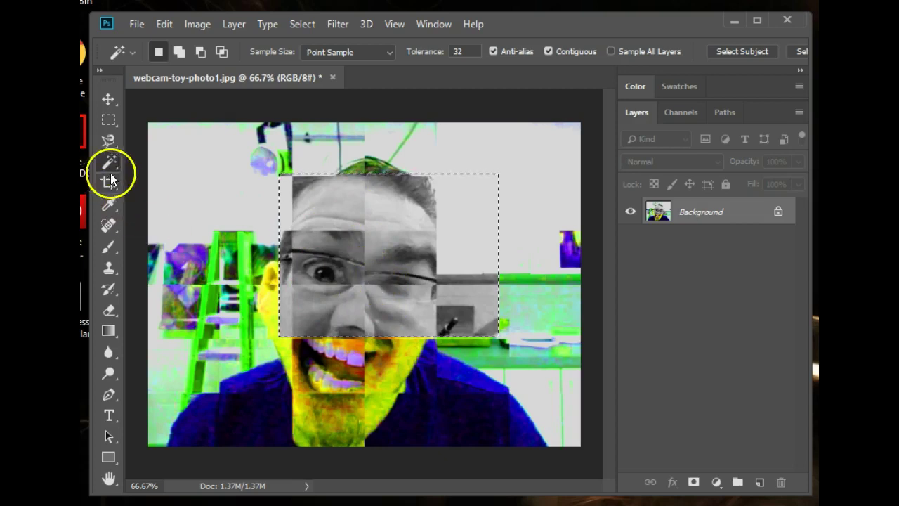
# Draw a freehand Lasso selection around the face half with the open eye, from the forehead down to the chin
pyautogui.click(108, 142)
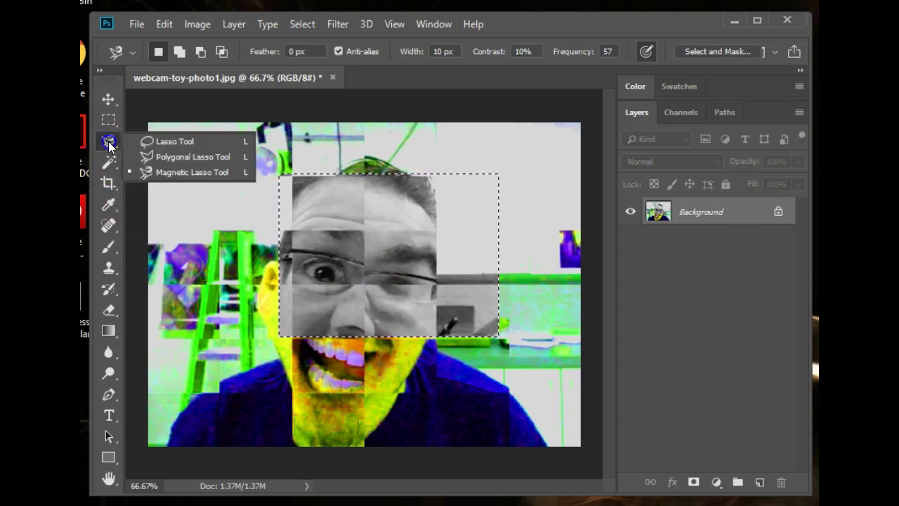
pyautogui.click(139, 141)
pyautogui.click(260, 288)
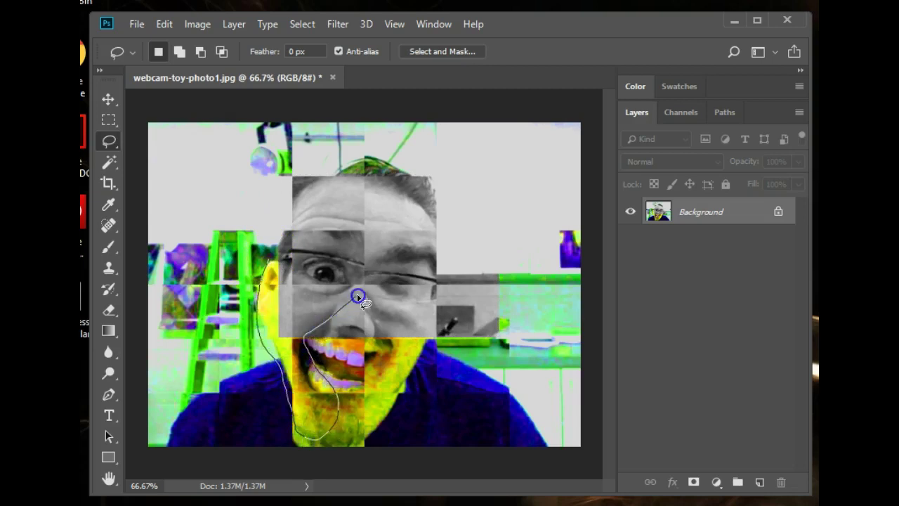
pyautogui.moveTo(264, 272); pyautogui.dragTo(265, 275)
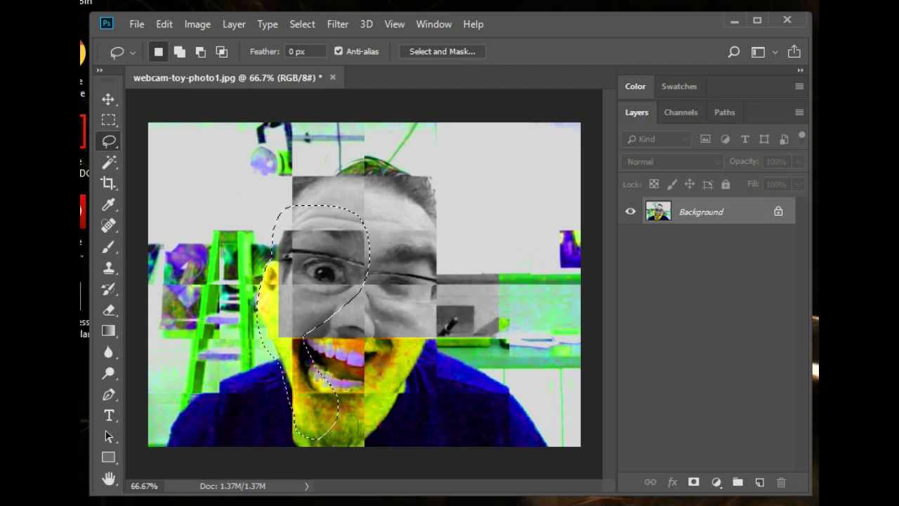
# Shift the hue of the lassoed area strongly negative with Hue/Saturation to recolour its yellow skin purple
pyautogui.click(196, 24)
pyautogui.click(217, 67)
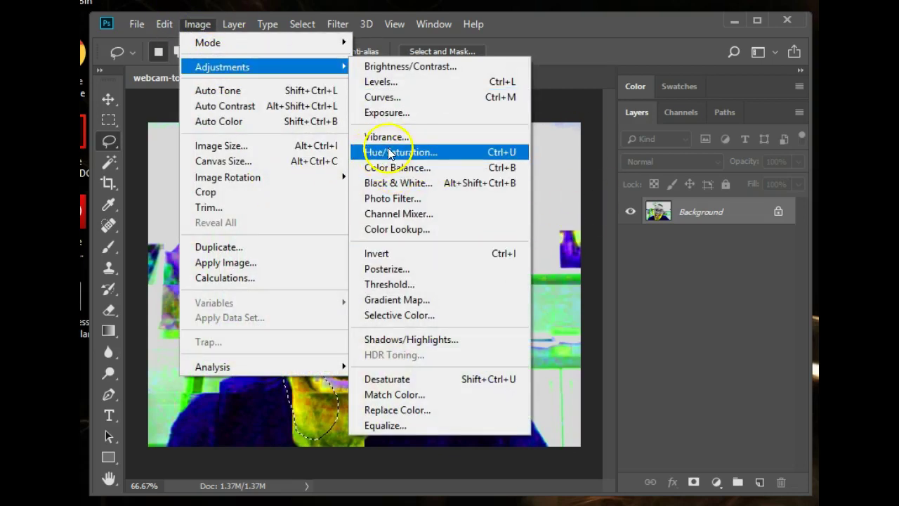
pyautogui.click(389, 152)
pyautogui.moveTo(582, 193); pyautogui.dragTo(510, 193)
pyautogui.click(763, 113)
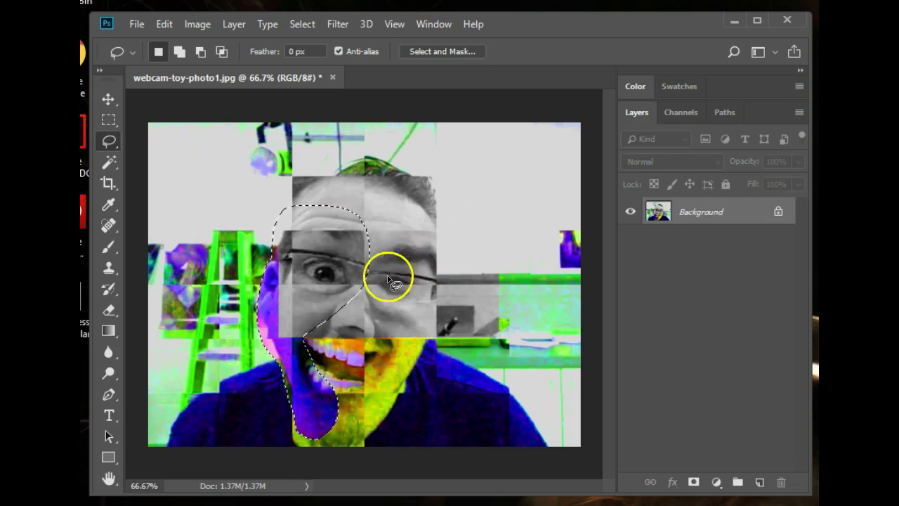
# Select a wide ellipse over the upper wall and forehead with the Elliptical Marquee tool
pyautogui.click(107, 122)
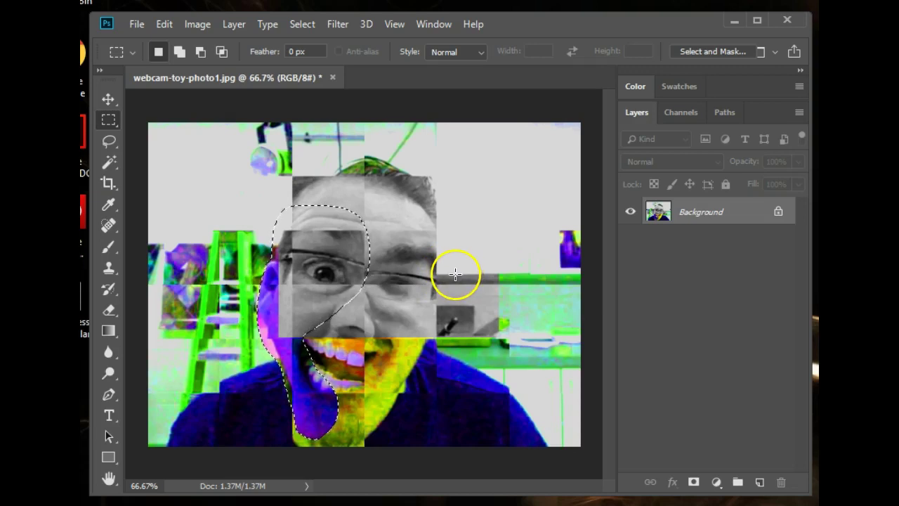
pyautogui.click(102, 122)
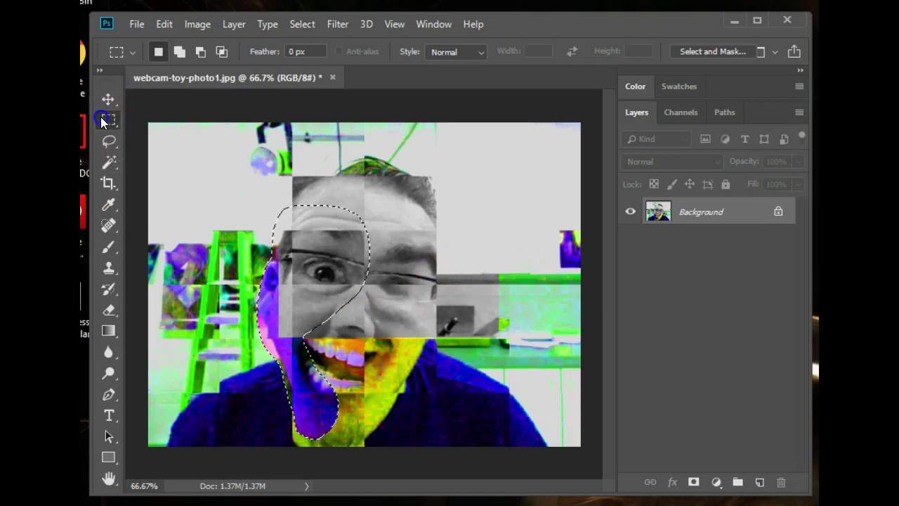
pyautogui.click(167, 138)
pyautogui.moveTo(175, 222)
pyautogui.mouseDown()
pyautogui.moveTo(295, 305)
pyautogui.moveTo(320, 359)
pyautogui.moveTo(404, 375)
pyautogui.moveTo(426, 303)
pyautogui.moveTo(440, 295)
pyautogui.moveTo(460, 171)
pyautogui.moveTo(447, 141)
pyautogui.moveTo(371, 143)
pyautogui.mouseUp()
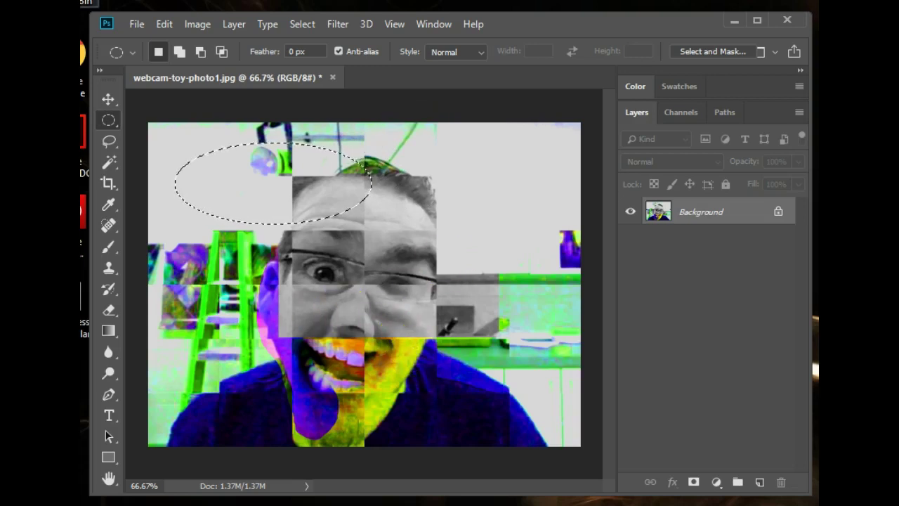
# Cut the elliptical selection out of the background and paste it as a new layer
pyautogui.click(163, 24)
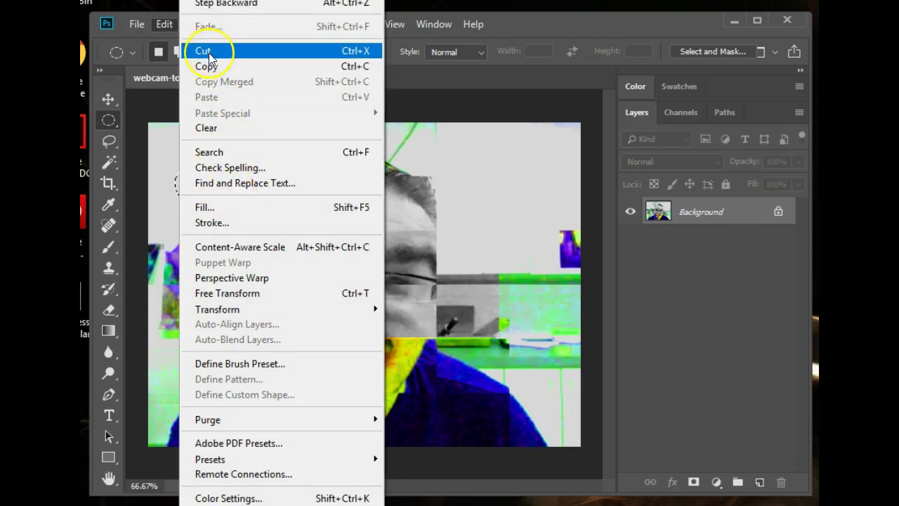
pyautogui.click(209, 53)
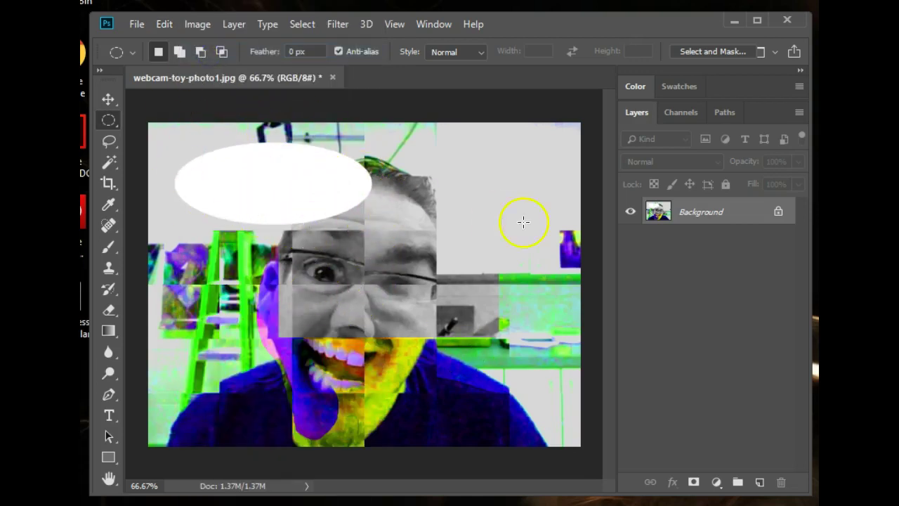
pyautogui.click(163, 25)
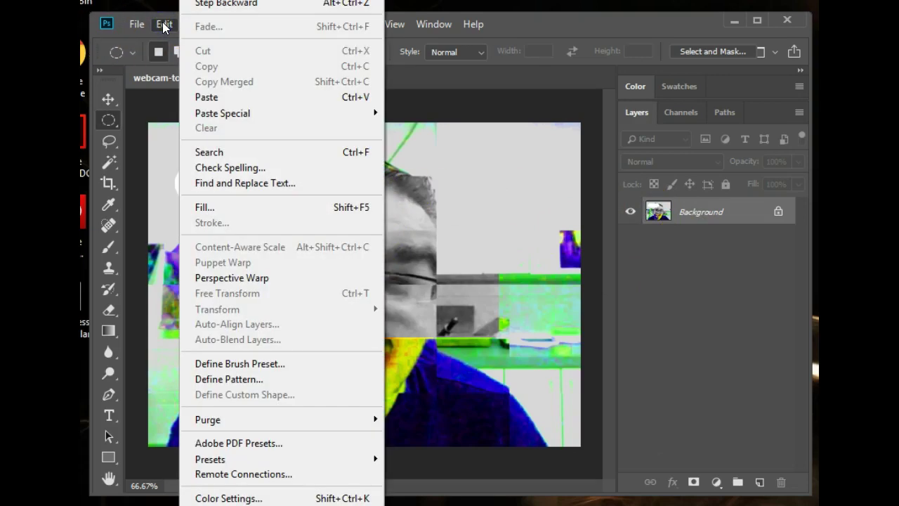
pyautogui.click(207, 97)
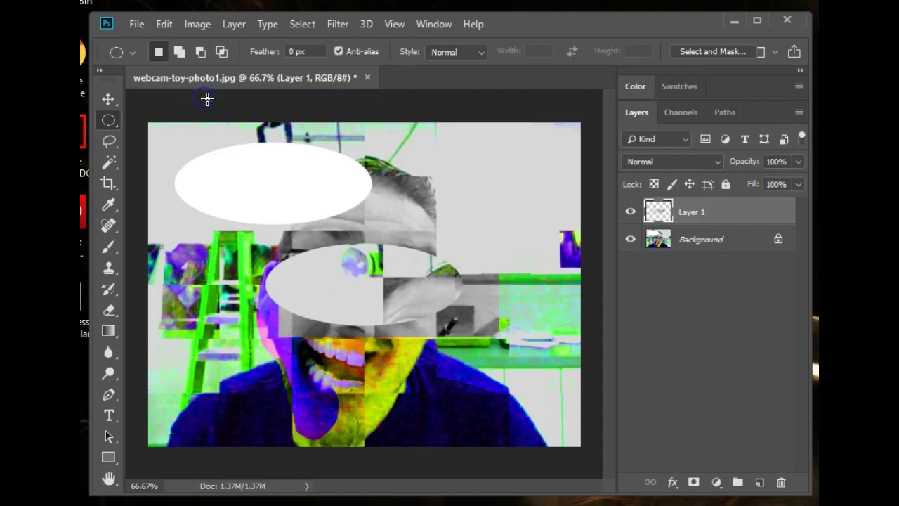
# Move the pasted ellipse to the photo's upper-right area, enlarging it to about 151% and rotating it to -152.14° with Free Transform
pyautogui.click(109, 98)
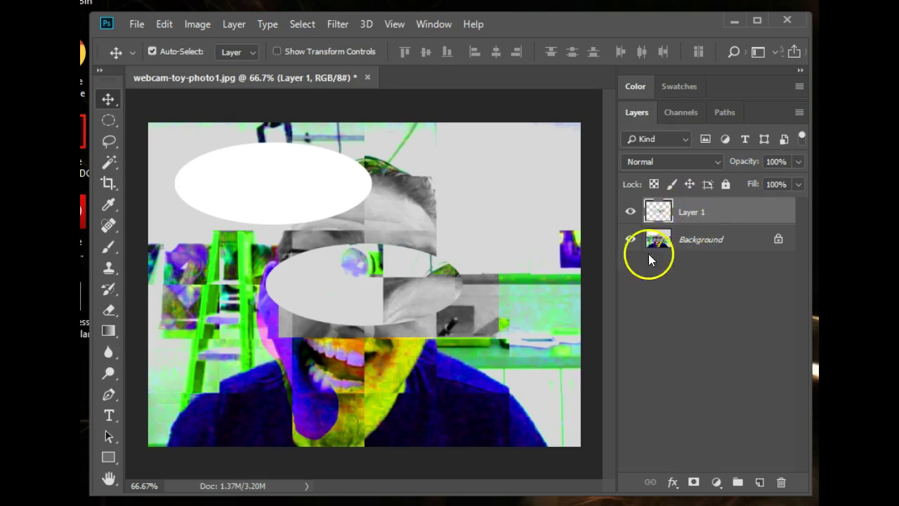
pyautogui.moveTo(344, 289); pyautogui.dragTo(386, 289)
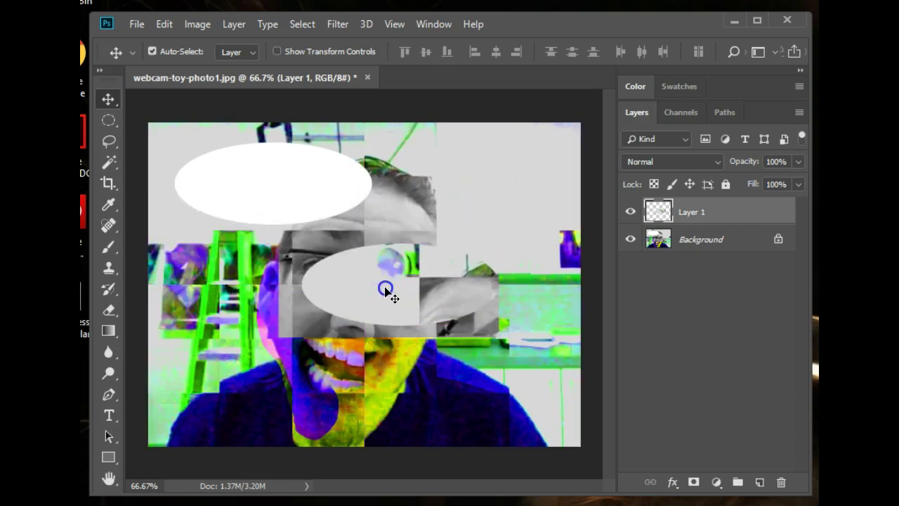
pyautogui.click(164, 25)
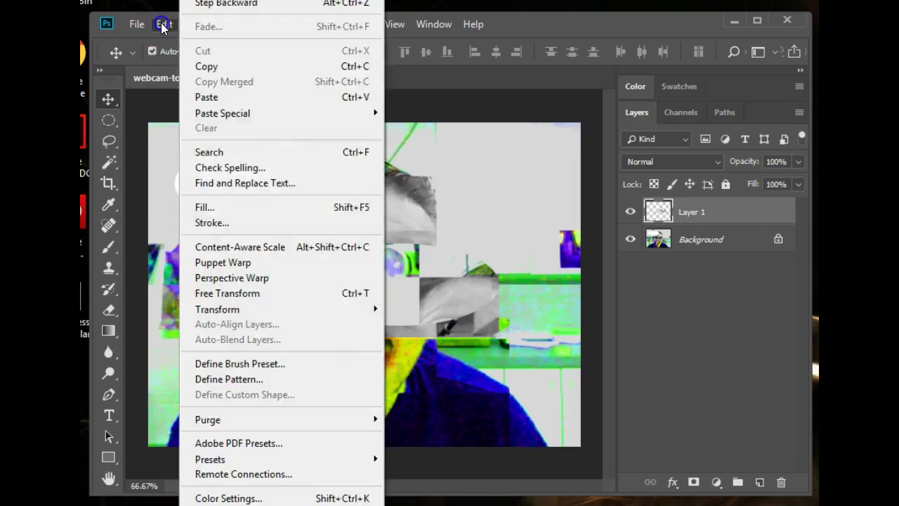
pyautogui.click(211, 295)
pyautogui.click(434, 285)
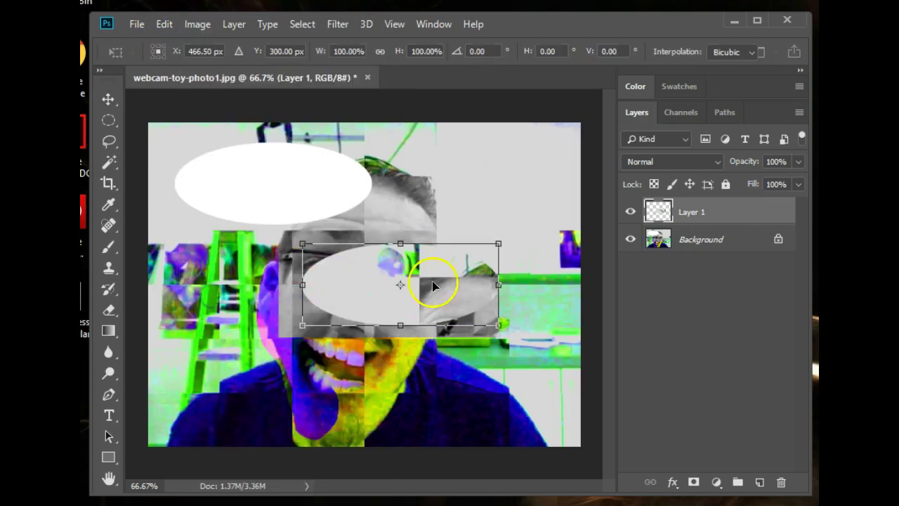
pyautogui.moveTo(499, 244); pyautogui.dragTo(533, 229)
pyautogui.moveTo(477, 295); pyautogui.dragTo(439, 307)
pyautogui.moveTo(512, 240); pyautogui.dragTo(318, 237)
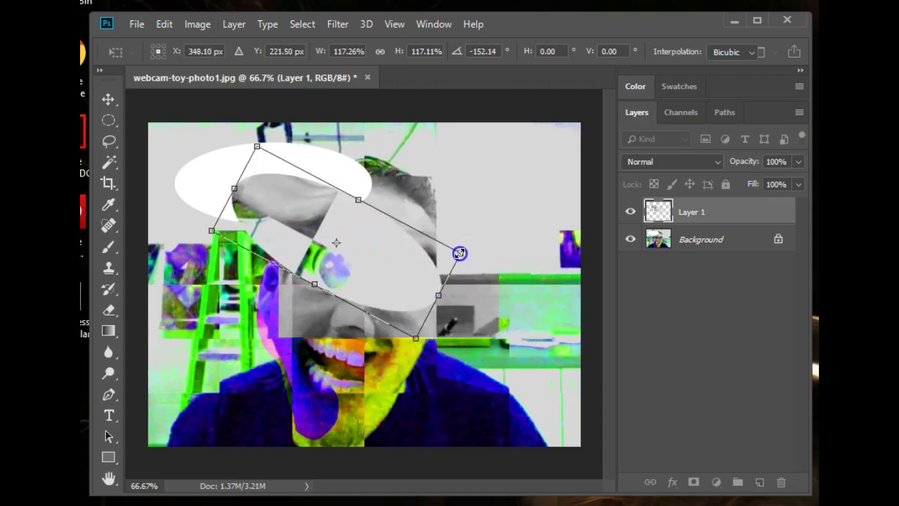
pyautogui.moveTo(459, 252); pyautogui.dragTo(534, 227)
pyautogui.moveTo(445, 275); pyautogui.dragTo(538, 236)
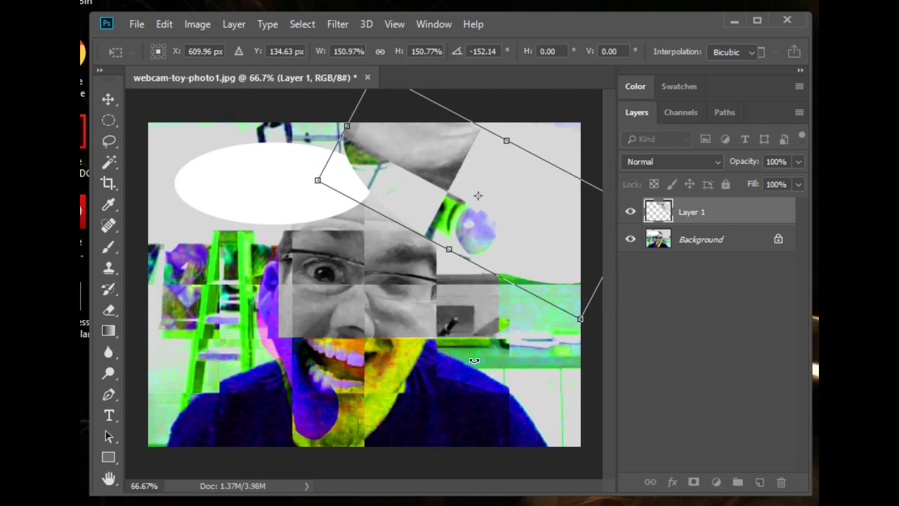
pyautogui.press('Return')
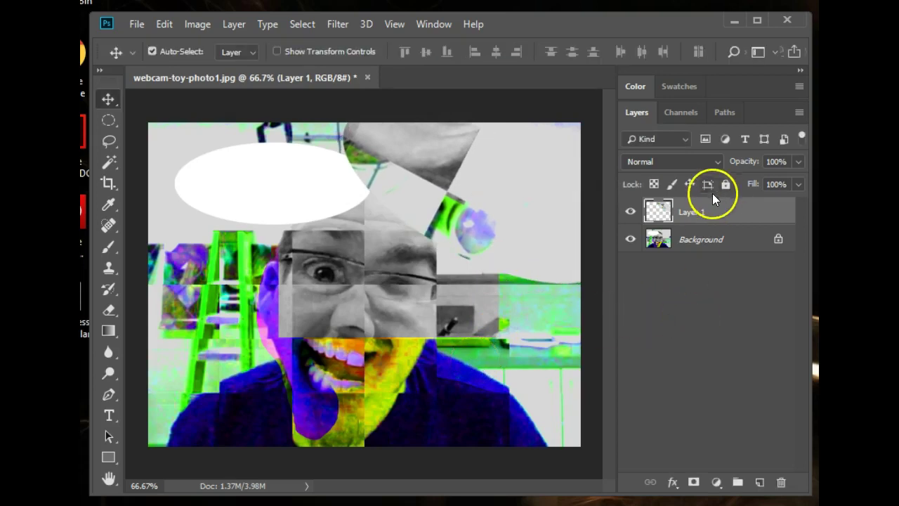
# Place the eave2 image from the website art folder as an embedded layer
pyautogui.click(137, 26)
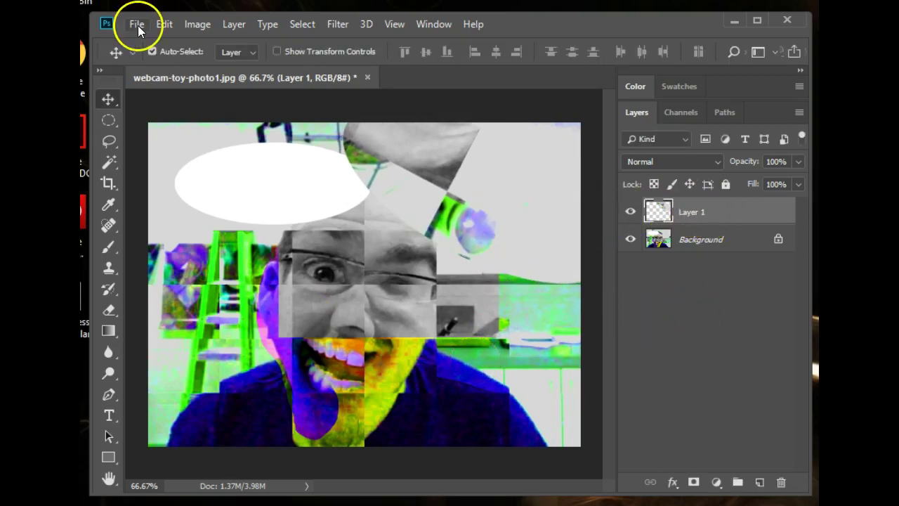
pyautogui.click(137, 26)
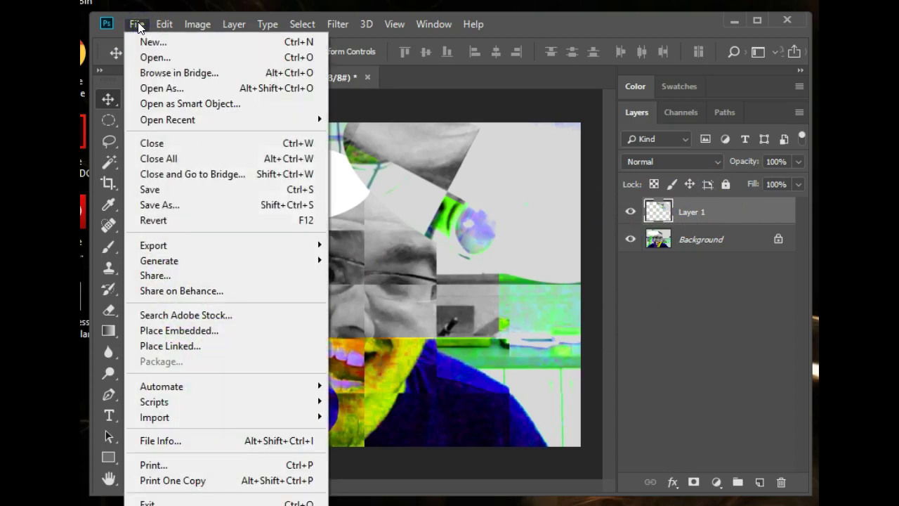
pyautogui.click(173, 338)
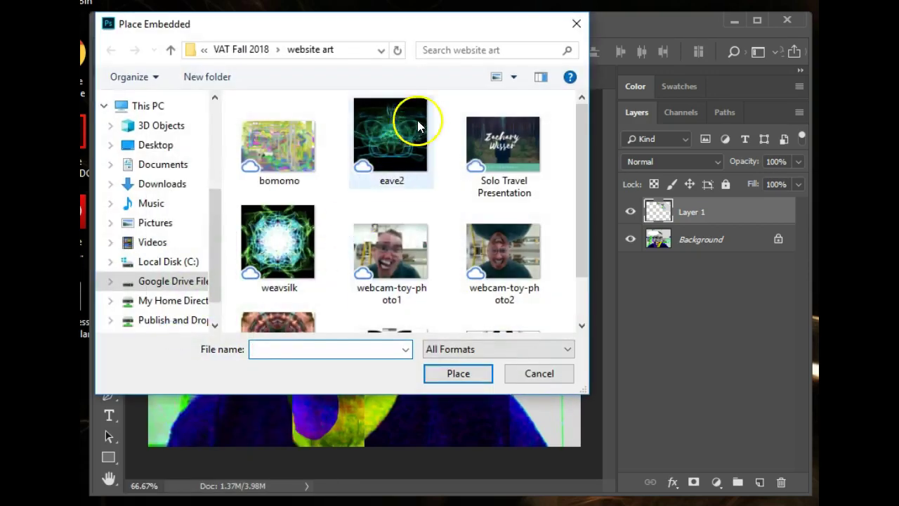
pyautogui.click(411, 132)
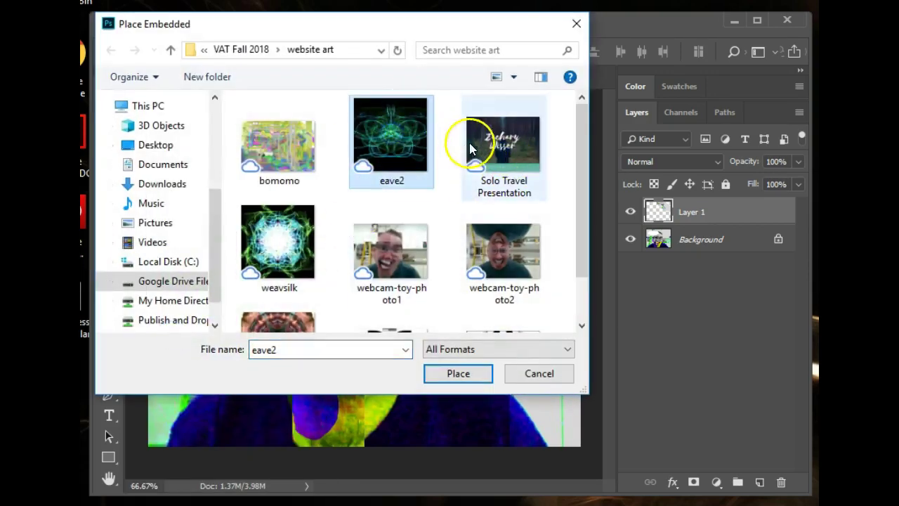
pyautogui.click(458, 373)
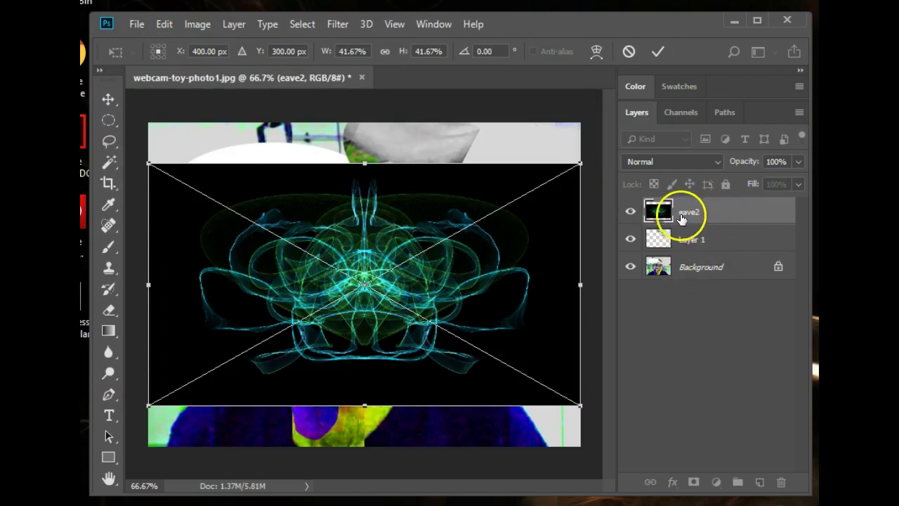
# Scale the placed eave2 artwork to about 72% and centre it so it covers the whole canvas
pyautogui.moveTo(366, 338)
pyautogui.mouseDown()
pyautogui.moveTo(411, 351)
pyautogui.moveTo(371, 333)
pyautogui.mouseUp()
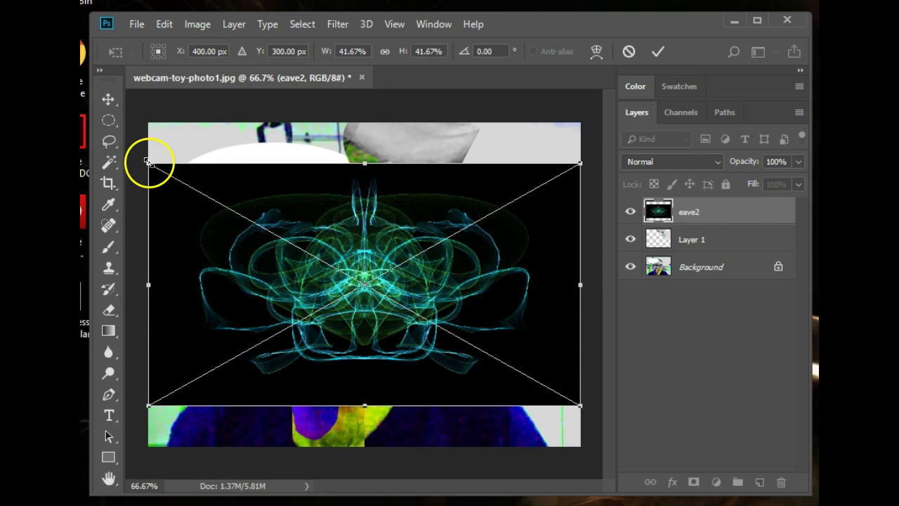
pyautogui.moveTo(153, 163); pyautogui.dragTo(124, 117)
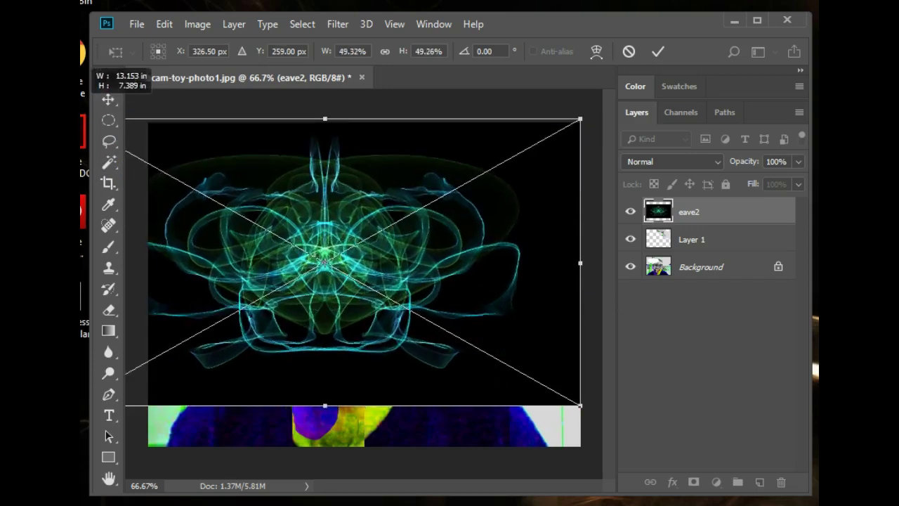
pyautogui.moveTo(287, 322); pyautogui.dragTo(304, 371)
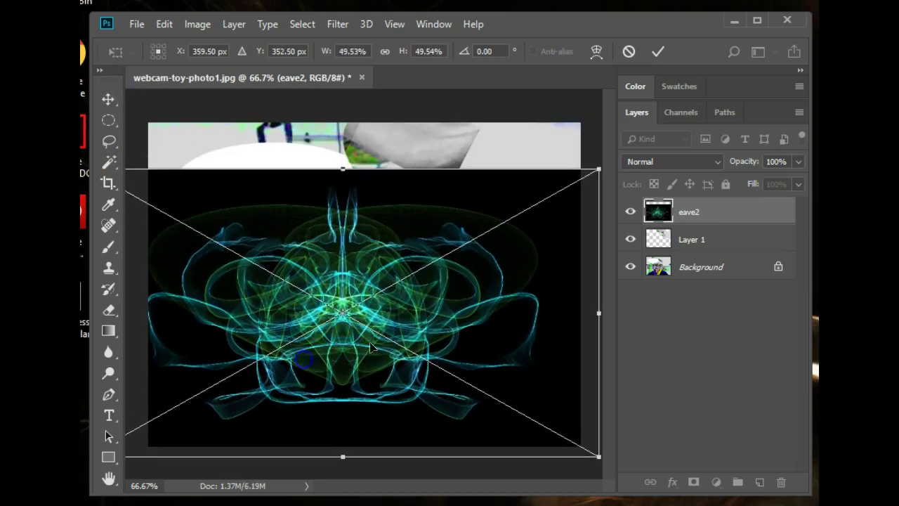
pyautogui.hotkey('ctrl', '-')
pyautogui.hotkey('ctrl', '-')
pyautogui.hotkey('ctrl', '-')
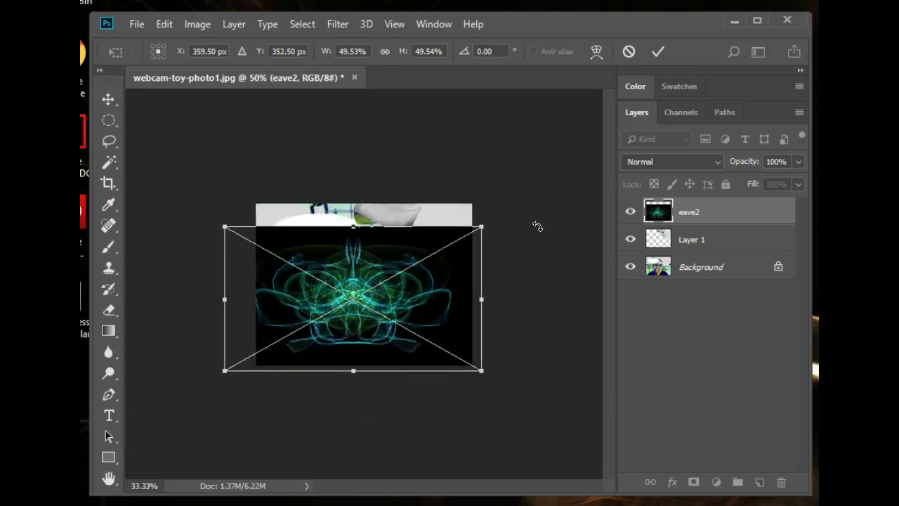
pyautogui.moveTo(456, 251); pyautogui.dragTo(532, 171)
pyautogui.moveTo(462, 297); pyautogui.dragTo(430, 316)
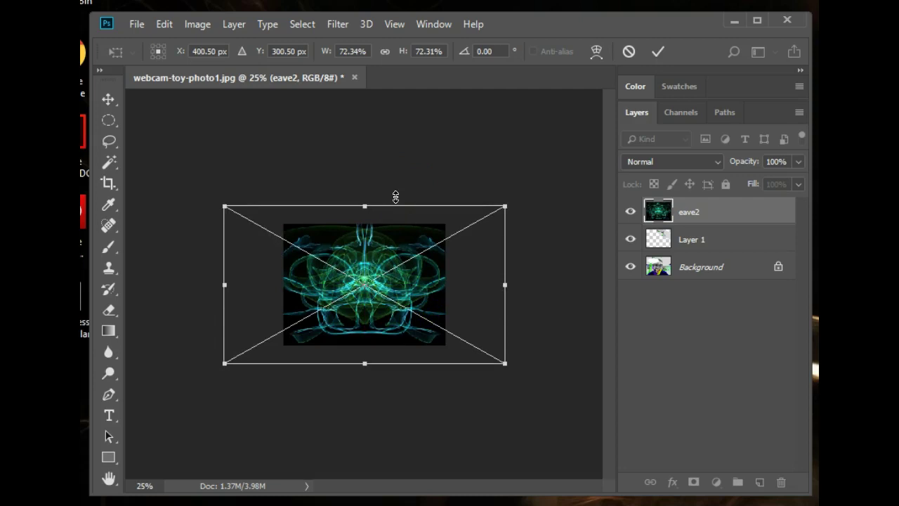
pyautogui.press('Return')
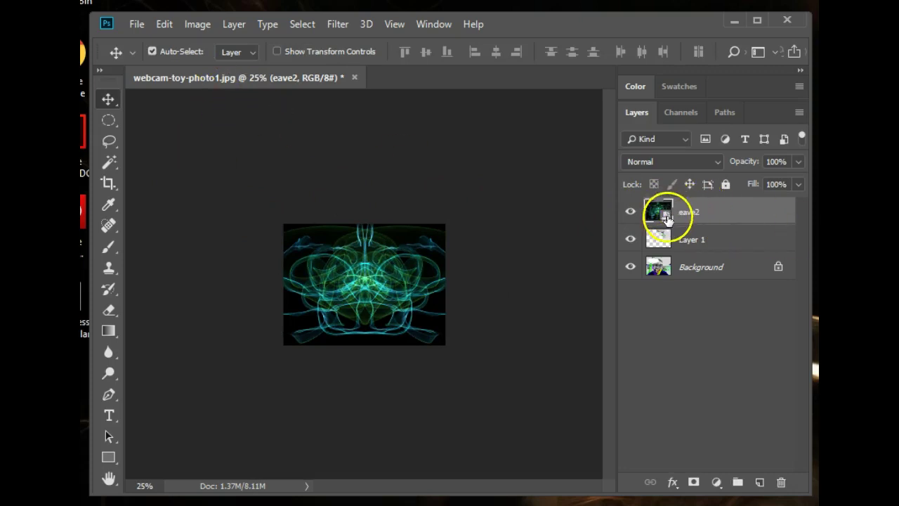
# Rasterize the eave2 layer and lower its opacity to 77%
pyautogui.rightClick(704, 217)
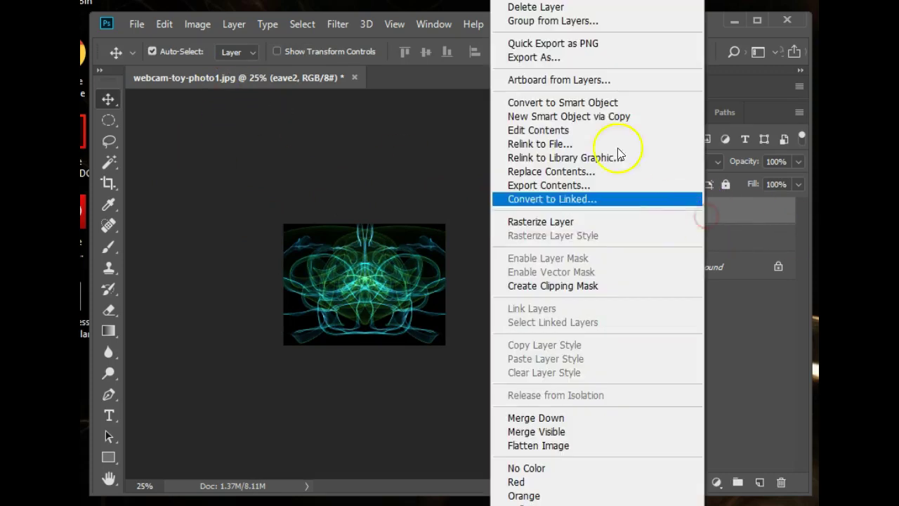
pyautogui.click(536, 221)
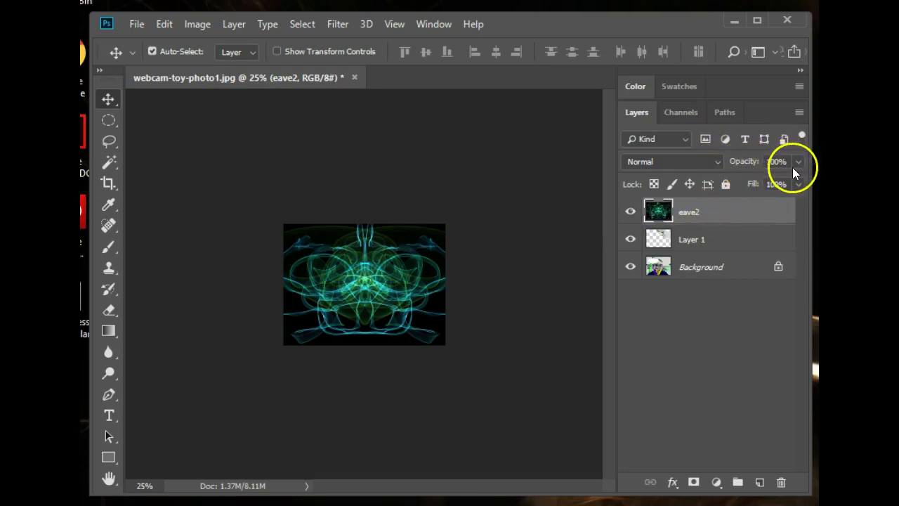
pyautogui.moveTo(768, 186); pyautogui.dragTo(781, 182)
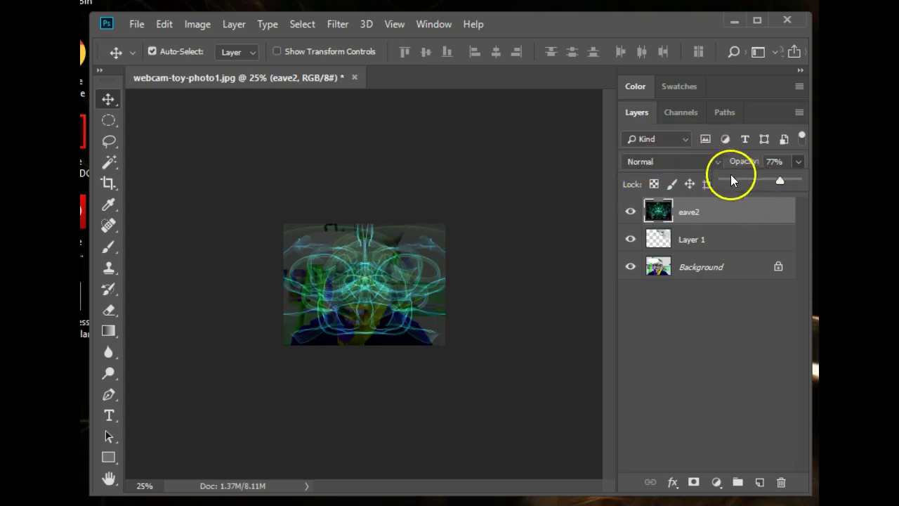
# Try the Soft Light blend mode on the eave2 layer, settling on Multiply
pyautogui.click(717, 163)
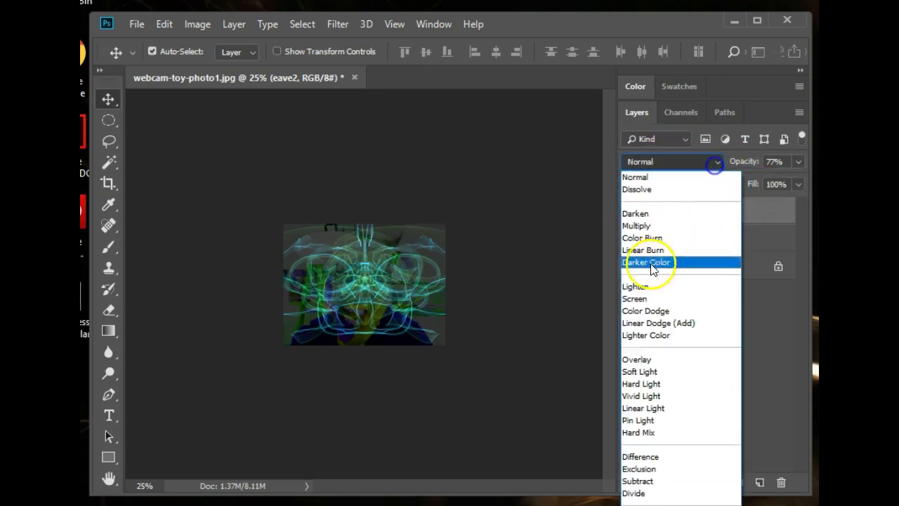
pyautogui.click(640, 369)
pyautogui.click(706, 161)
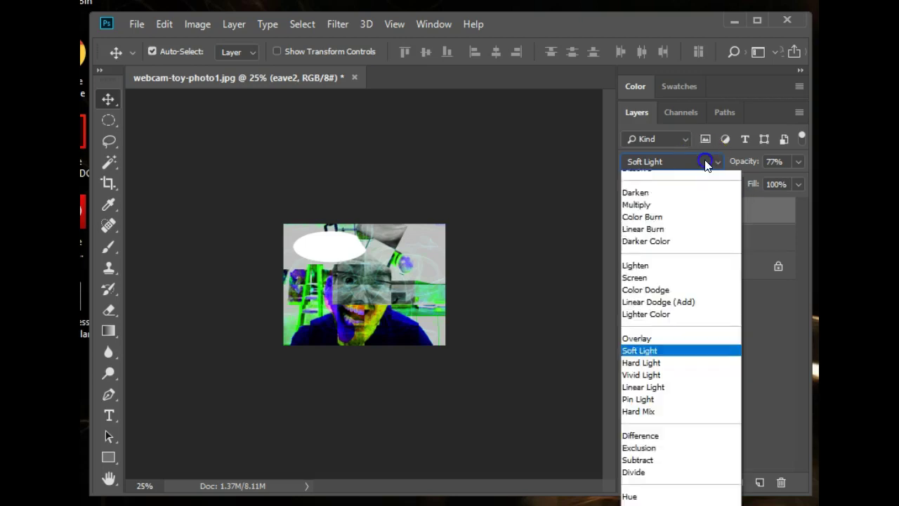
pyautogui.click(624, 222)
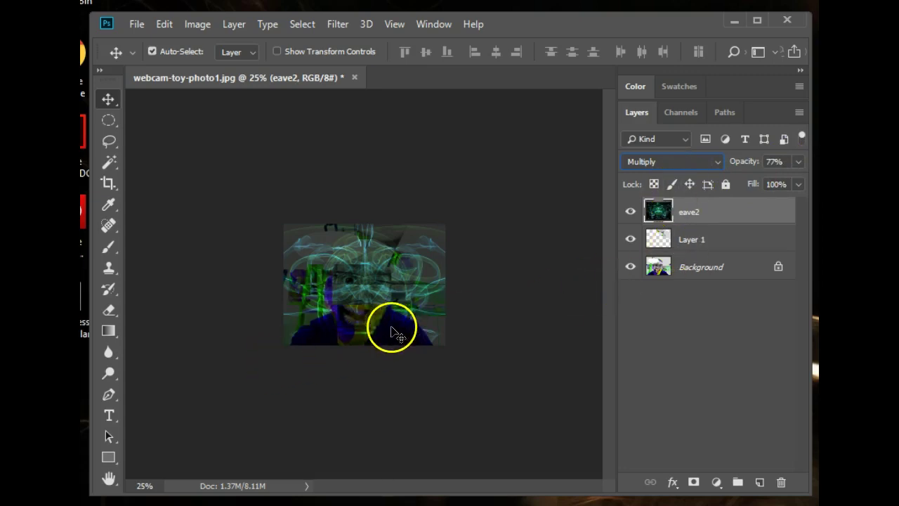
# Start saving the document under a new name, choosing the my first photopings folder inside VAT Fall 2018 on My Drive
pyautogui.click(134, 24)
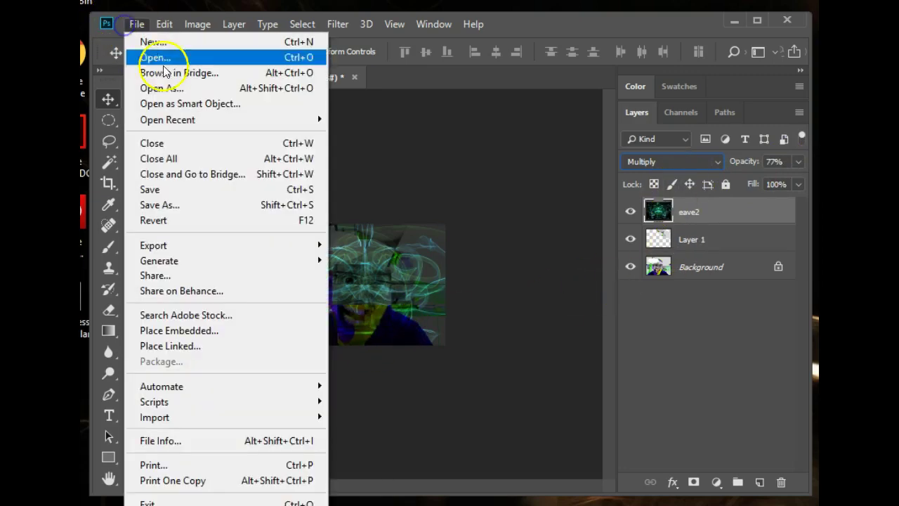
pyautogui.click(160, 205)
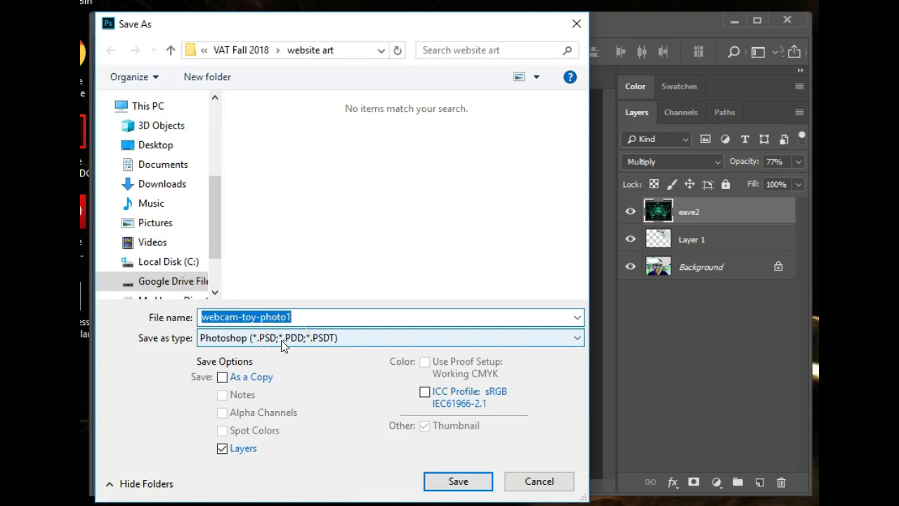
pyautogui.scroll(-1, 216, 211)
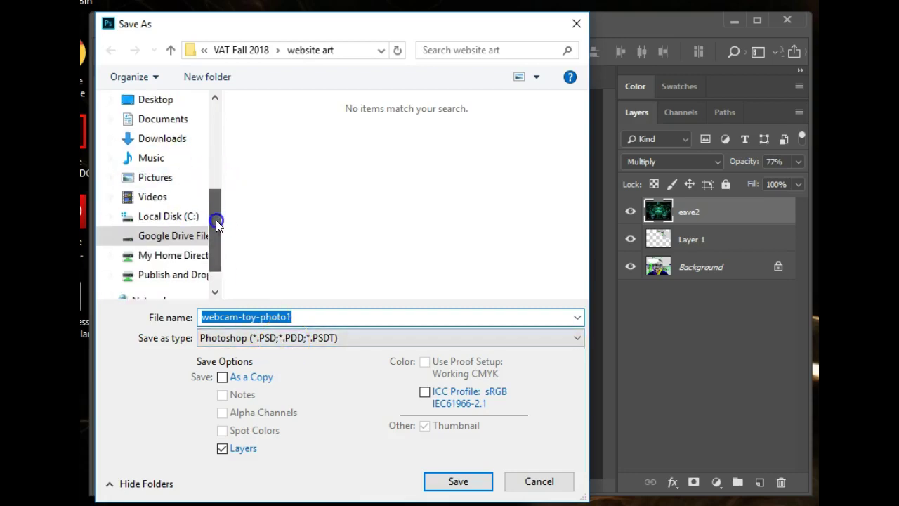
pyautogui.click(169, 213)
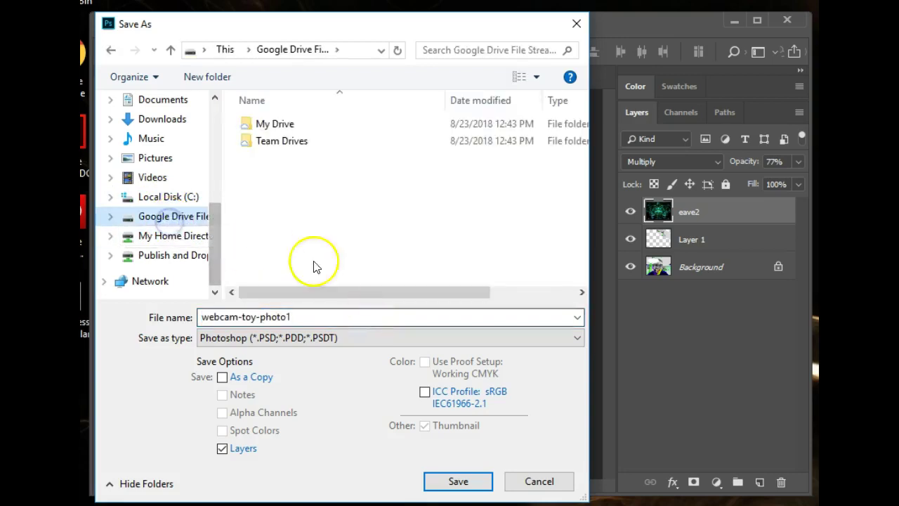
pyautogui.doubleClick(279, 124)
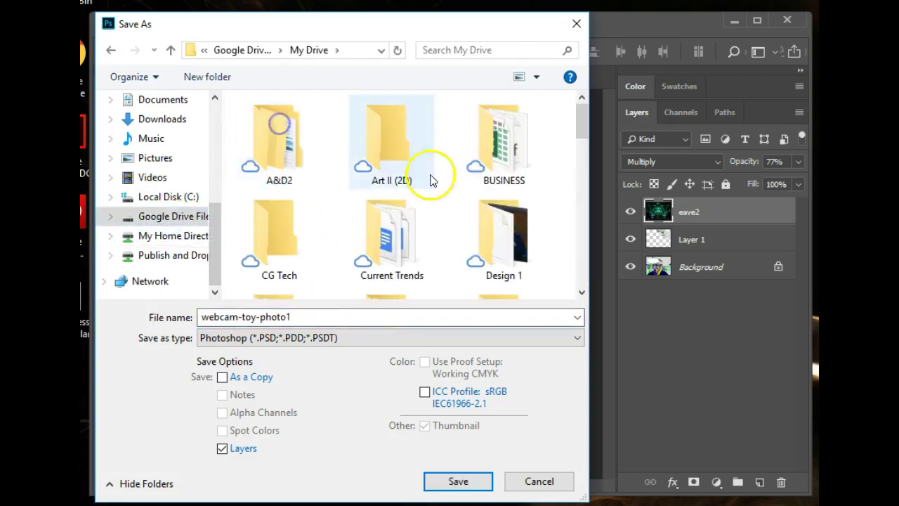
pyautogui.click(583, 128)
pyautogui.moveTo(583, 128); pyautogui.dragTo(556, 228)
pyautogui.doubleClick(373, 165)
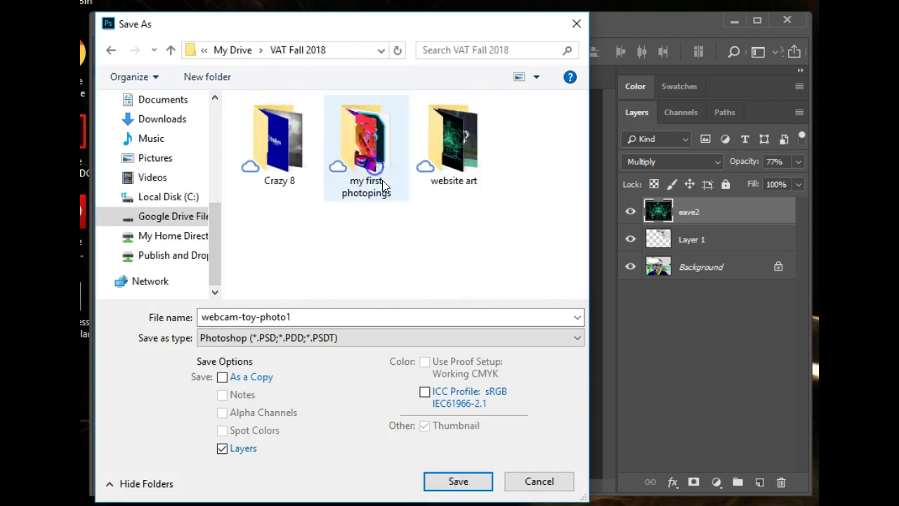
pyautogui.doubleClick(369, 144)
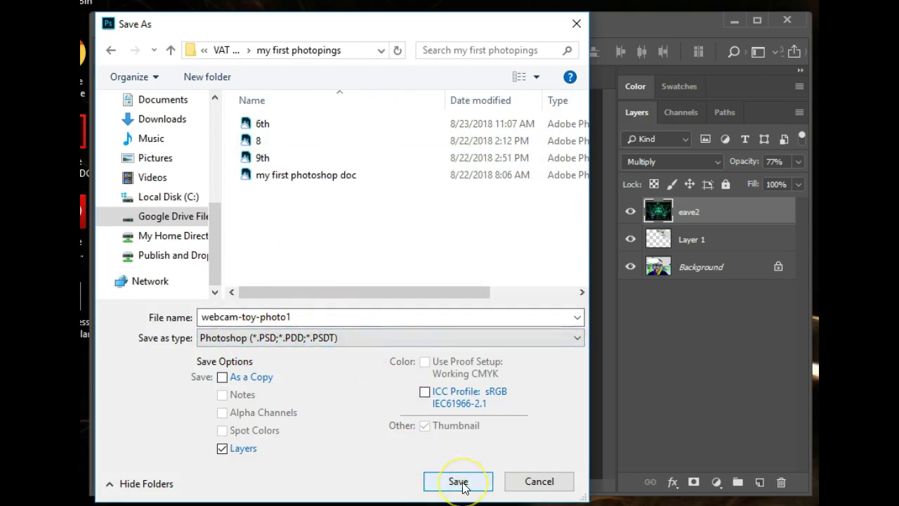
# Name the file first photoshop and save it in Photoshop format with its layers
pyautogui.doubleClick(239, 316)
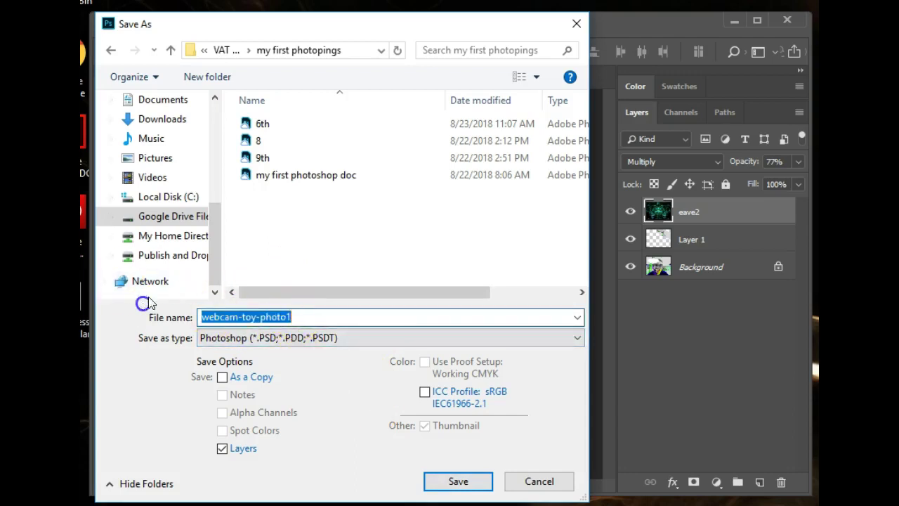
pyautogui.write('first ph')
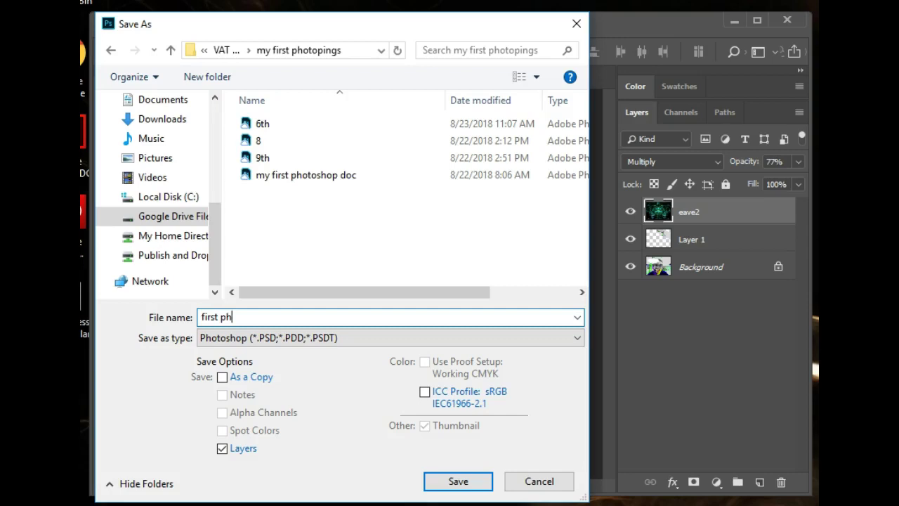
pyautogui.write('otoshop')
pyautogui.click(464, 482)
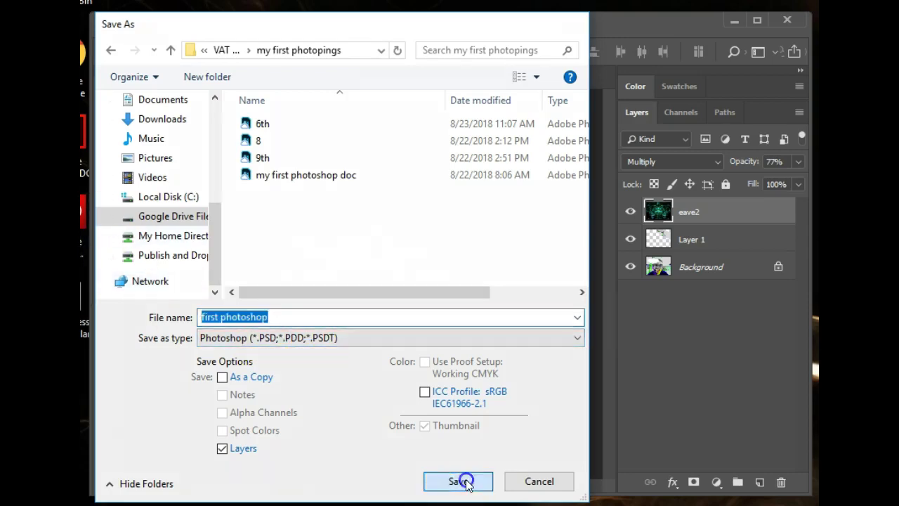
pyautogui.click(631, 105)
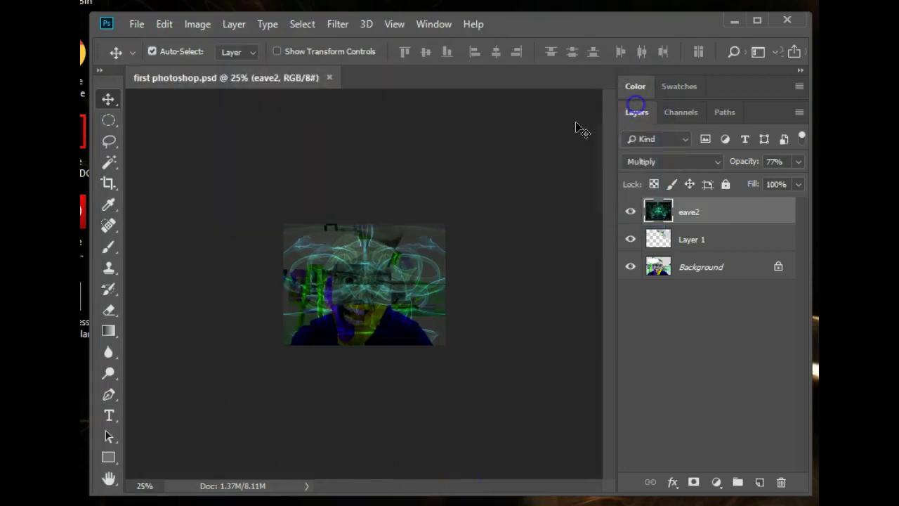
# Save a JPEG copy of the artwork as first photoshop in the same folder
pyautogui.click(137, 24)
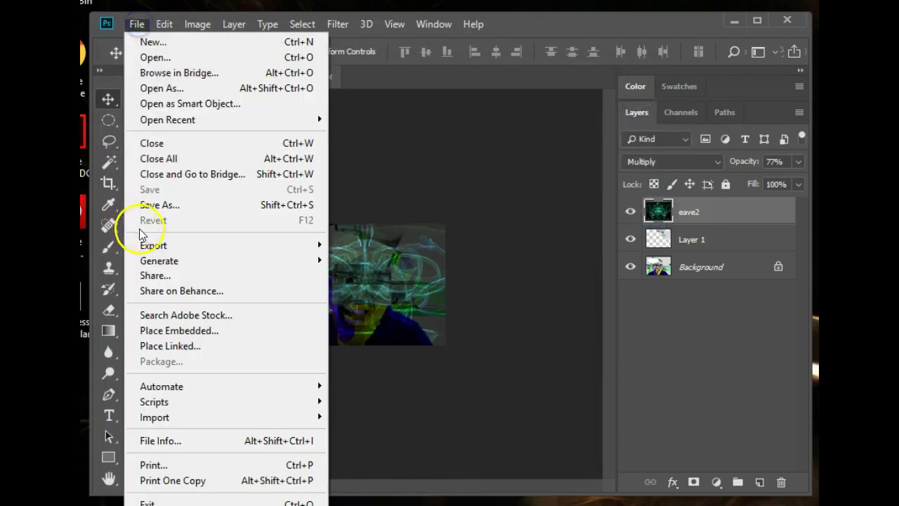
pyautogui.click(174, 206)
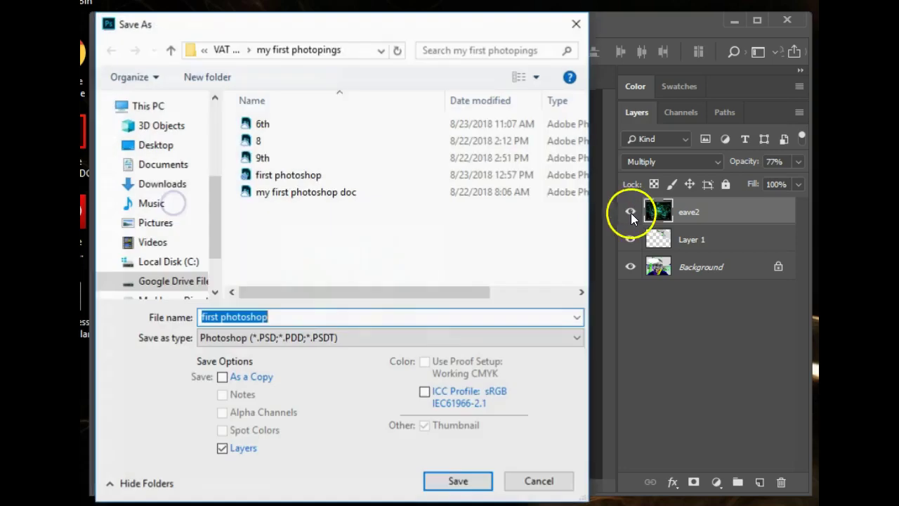
pyautogui.click(246, 338)
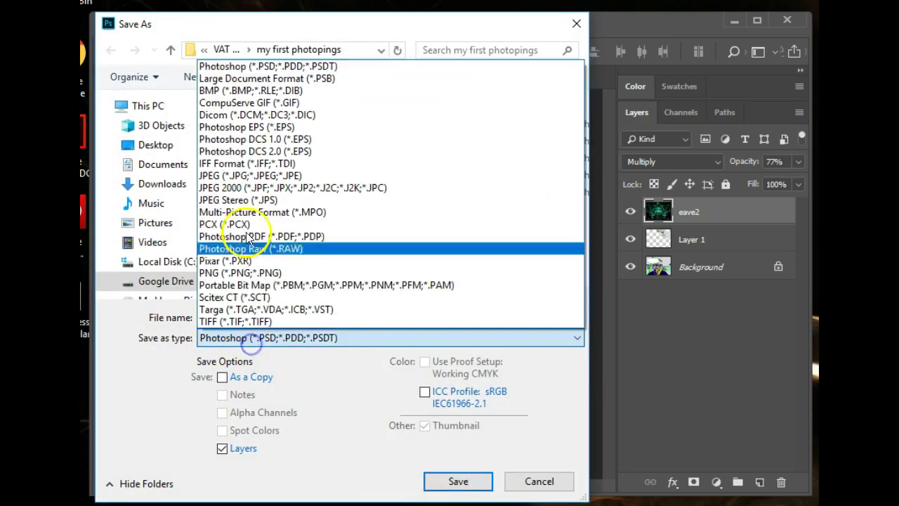
pyautogui.click(237, 177)
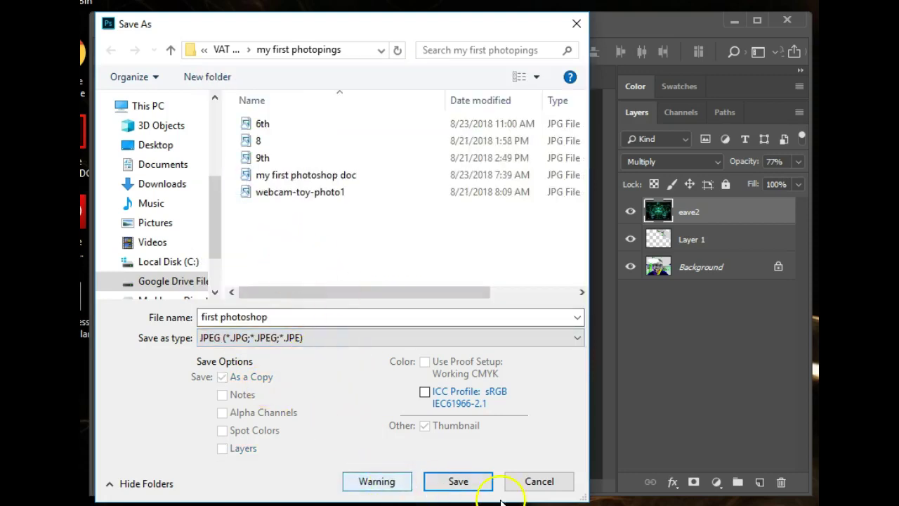
pyautogui.click(460, 482)
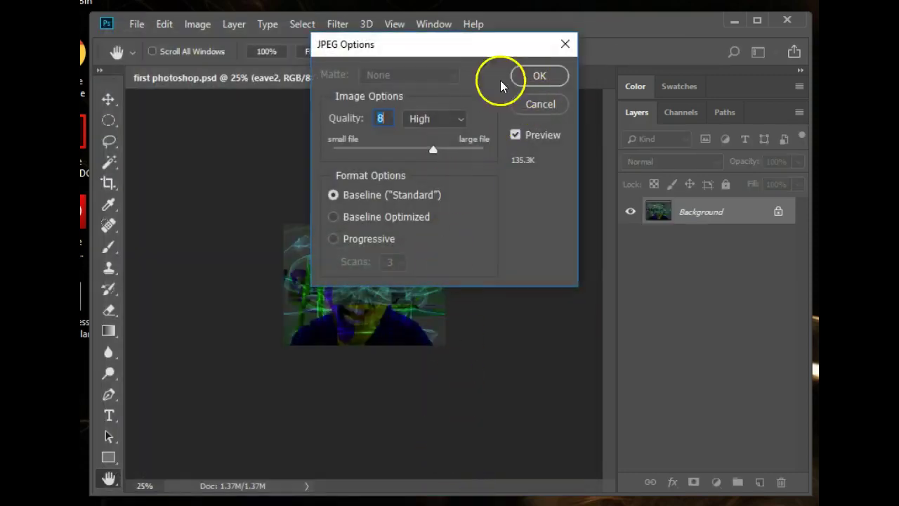